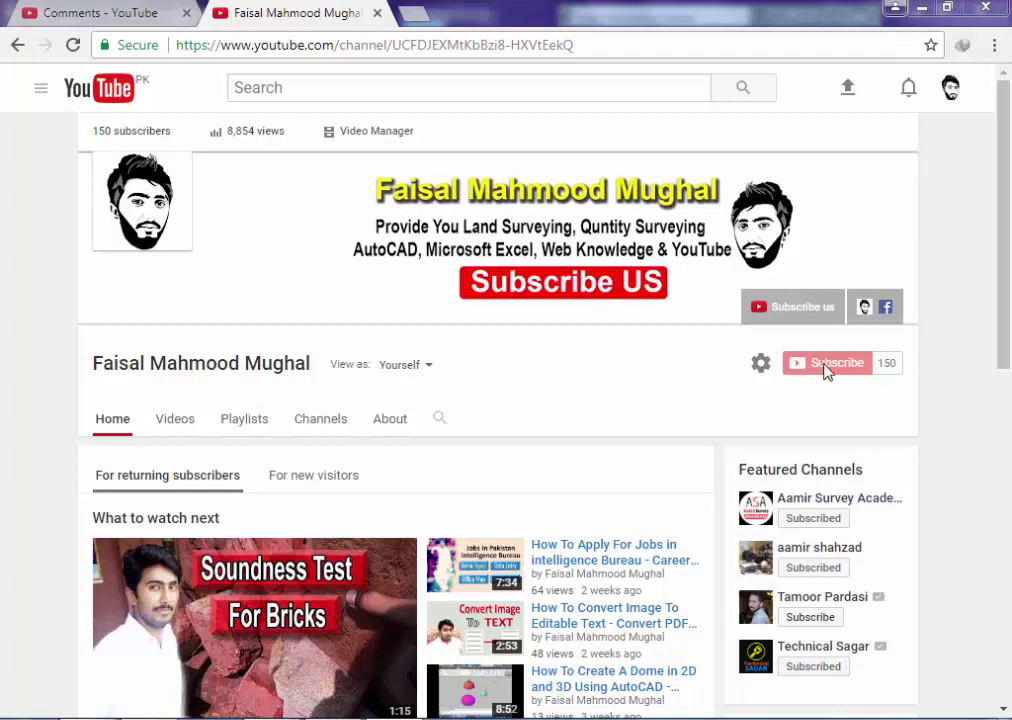
# Open the YouTube Comments tab and visit the commenter's channel page
pyautogui.click(115, 8)
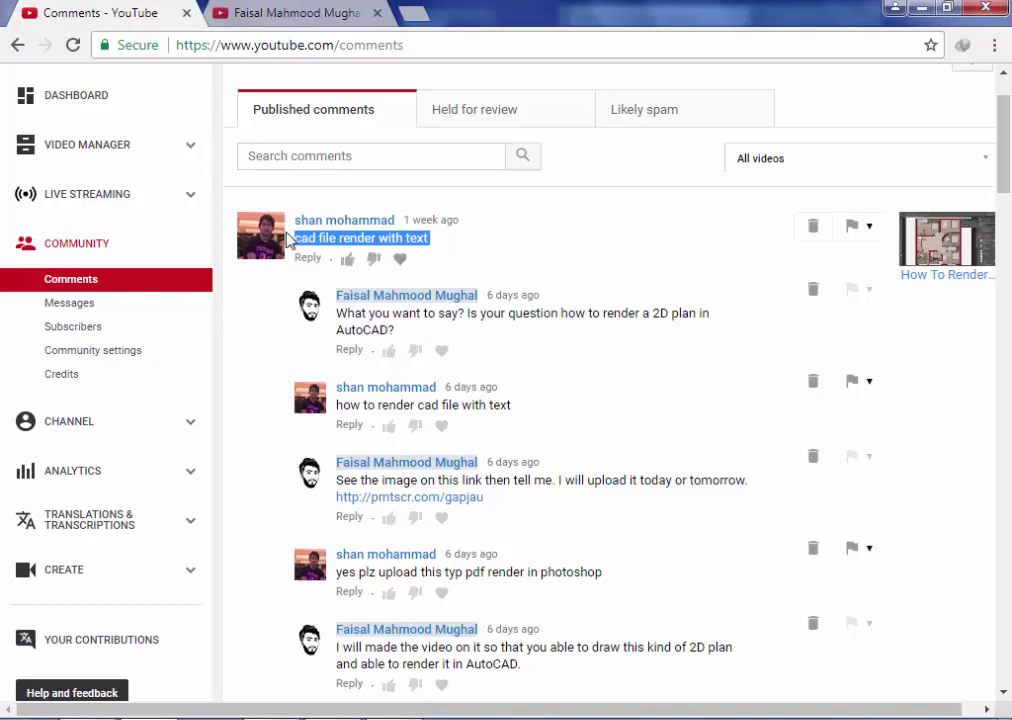
pyautogui.click(315, 230)
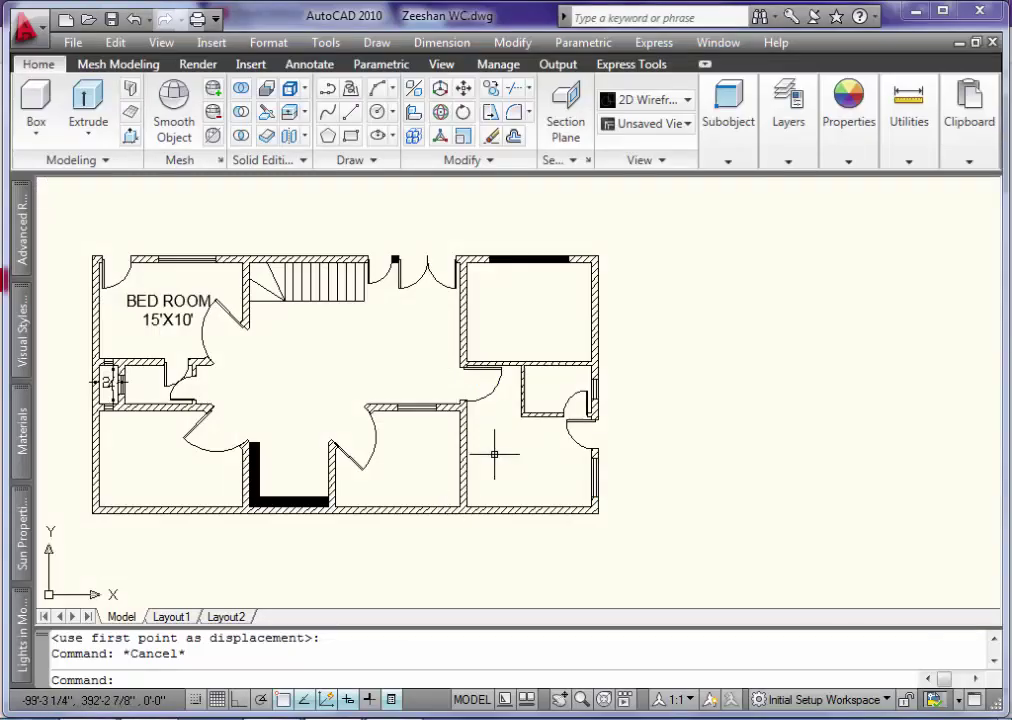
pyautogui.scroll(-5, 494, 455)
pyautogui.scroll(2, 621, 422)
pyautogui.scroll(3, 621, 485)
pyautogui.scroll(2, 330, 434)
pyautogui.scroll(-3, 357, 409)
pyautogui.scroll(3, 355, 452)
# Erase the short stray wall line in the AutoCAD floor plan
pyautogui.click(334, 439)
pyautogui.press('Delete')
pyautogui.scroll(3, 369, 420)
pyautogui.scroll(-3, 474, 485)
# Erase another short stray line near the lower wall
pyautogui.scroll(3, 484, 474)
pyautogui.click(484, 470)
pyautogui.press('Delete')
pyautogui.click(430, 467)
pyautogui.click(358, 463)
# Grip-stretch the two short lower wall stubs left to join the wall
pyautogui.click(477, 453)
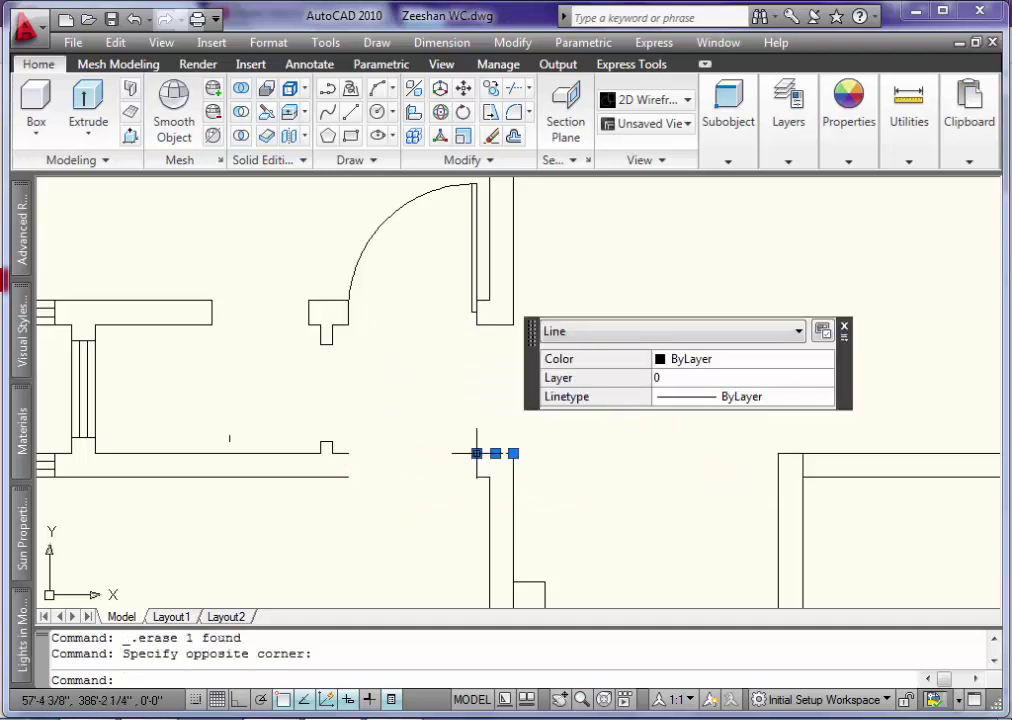
pyautogui.click(477, 453)
pyautogui.click(348, 453)
pyautogui.press('Escape')
pyautogui.click(483, 477)
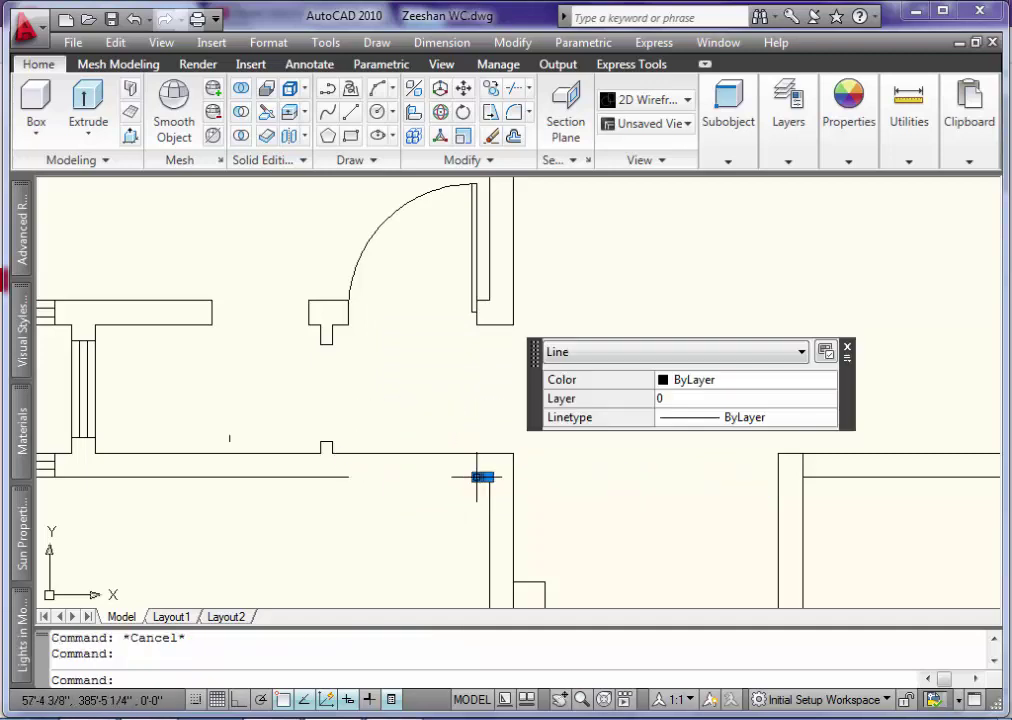
pyautogui.click(348, 477)
pyautogui.press('Escape')
pyautogui.scroll(-4, 526, 475)
pyautogui.write('EX')
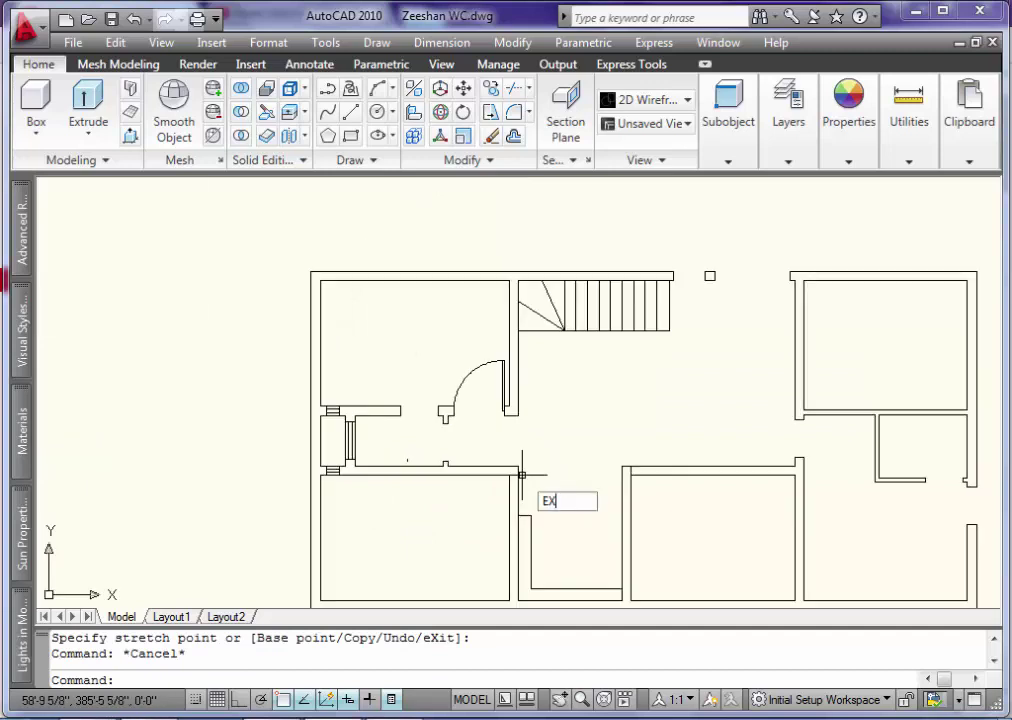
pyautogui.press('Return')
pyautogui.press('Return')
pyautogui.scroll(3, 521, 480)
pyautogui.scroll(2, 519, 490)
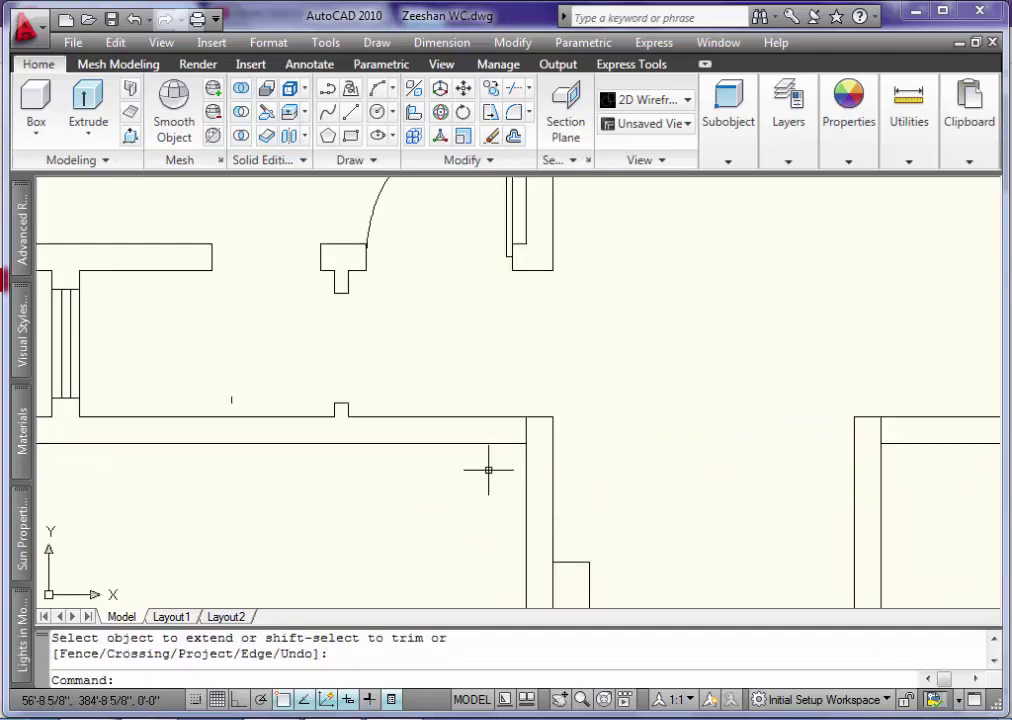
pyautogui.press('Escape')
# Offset the vertical wall line 4.5 and 4 to the left as doorway jambs
pyautogui.write('o')
pyautogui.press('Return')
pyautogui.write('4.5')
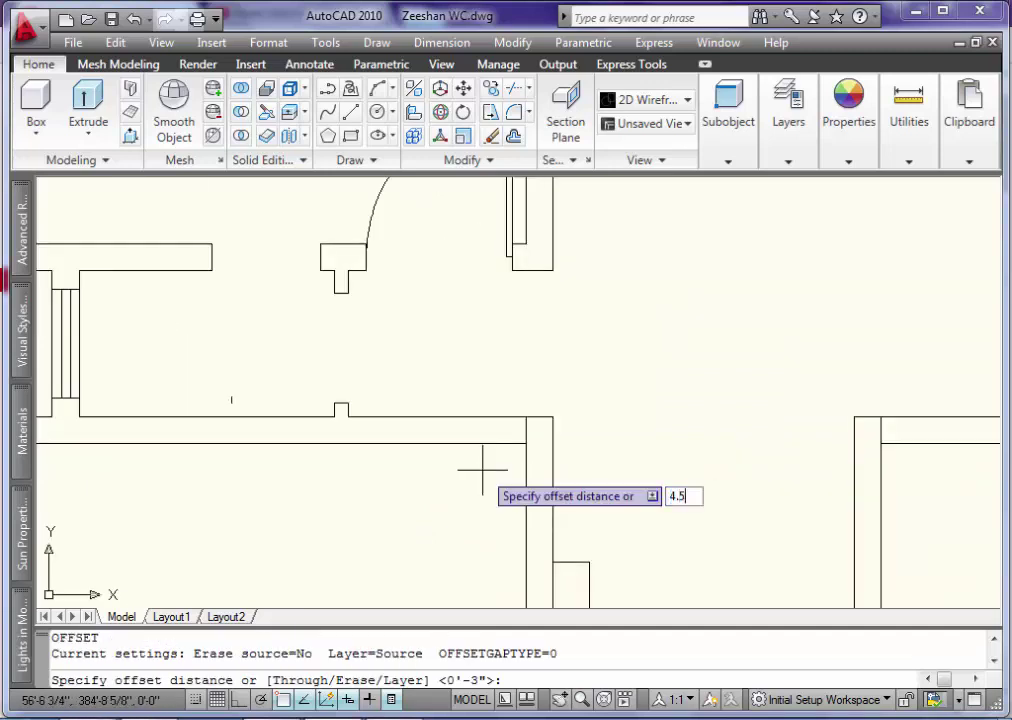
pyautogui.press('Return')
pyautogui.click(525, 463)
pyautogui.click(430, 473)
pyautogui.press('Return')
pyautogui.press('Return')
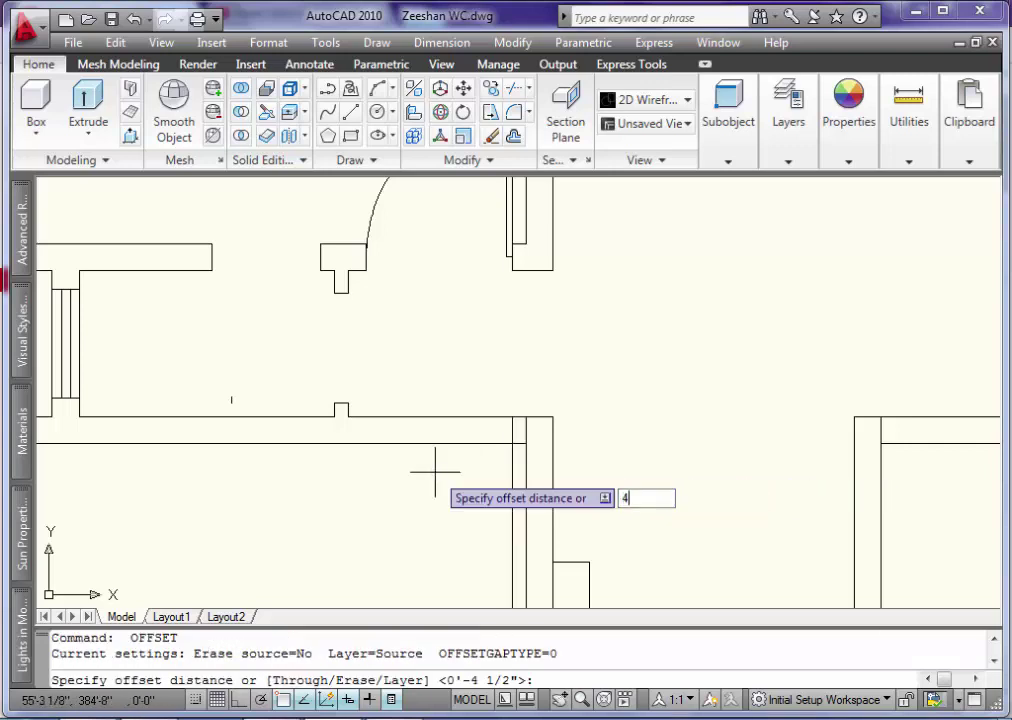
pyautogui.write("'")
pyautogui.press('Return')
pyautogui.click(515, 480)
pyautogui.click(394, 477)
# Trim the wall lines between the jambs and the jamb ends below the wall
pyautogui.press('Return')
pyautogui.write('tr')
pyautogui.press('Return')
pyautogui.press('Return')
pyautogui.click(418, 473)
pyautogui.click(426, 425)
pyautogui.click(418, 461)
pyautogui.click(364, 501)
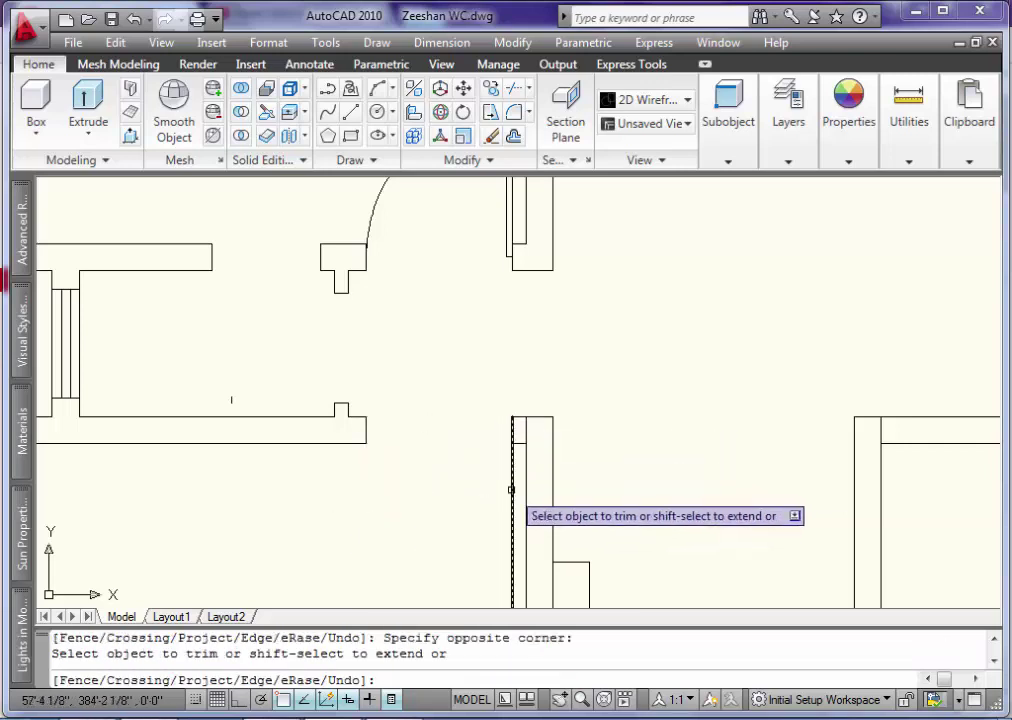
pyautogui.click(512, 490)
# Draw the door leaf as a closed 4' by 2 outline with Ortho on
pyautogui.press('Return')
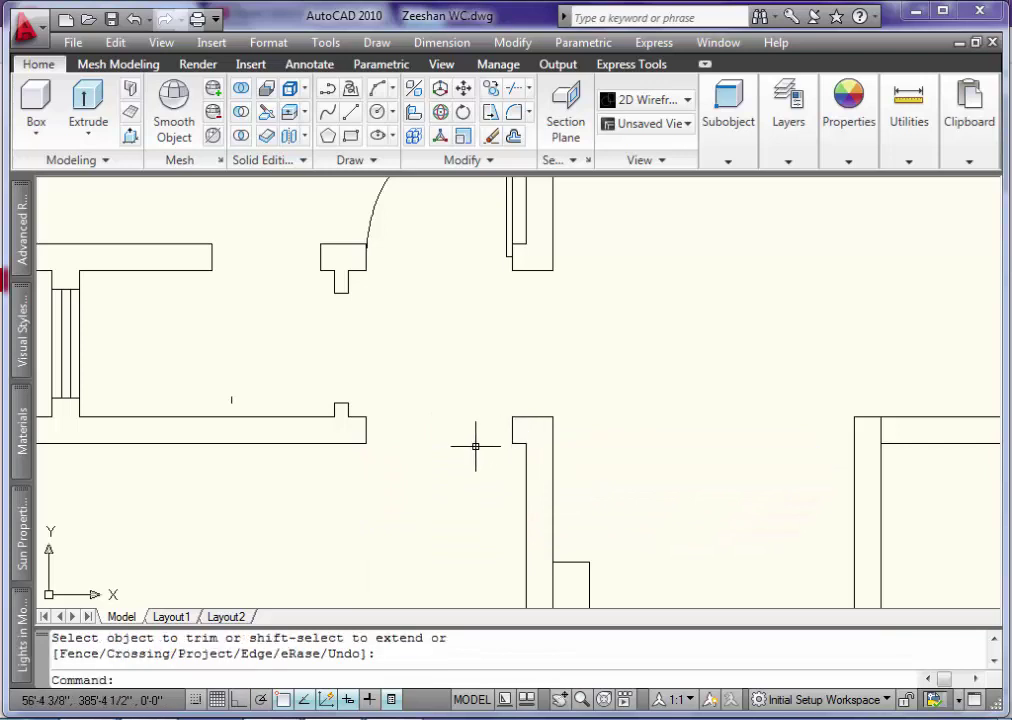
pyautogui.write('l')
pyautogui.press('Return')
pyautogui.click(512, 430)
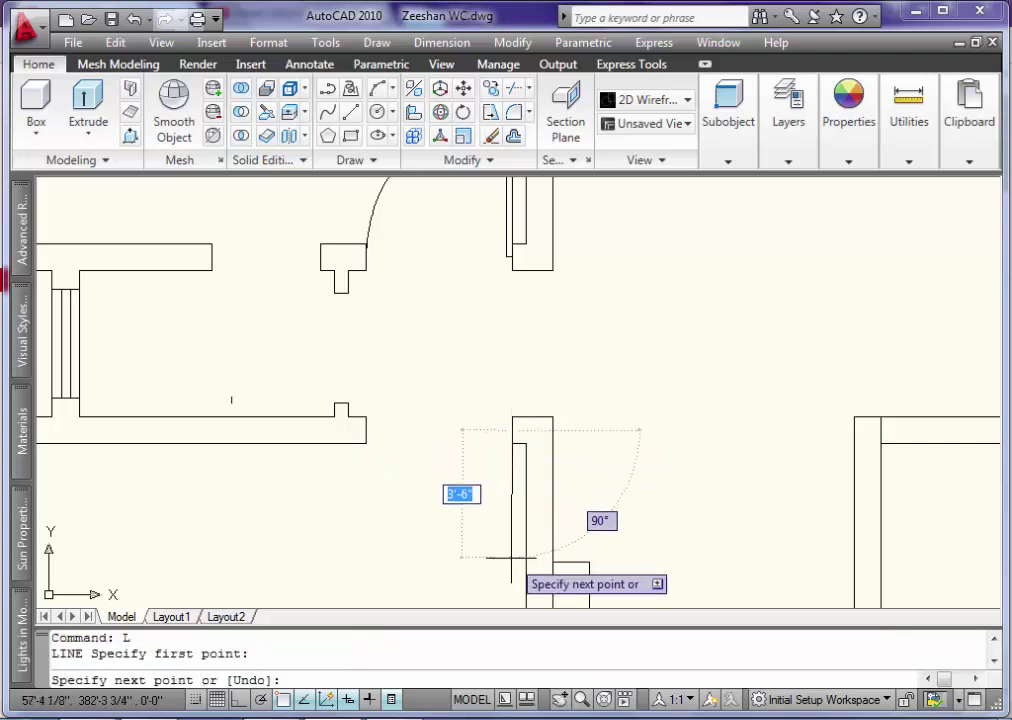
pyautogui.press('F8')
pyautogui.write('4')
pyautogui.press('Return')
pyautogui.write('2')
pyautogui.press('Return')
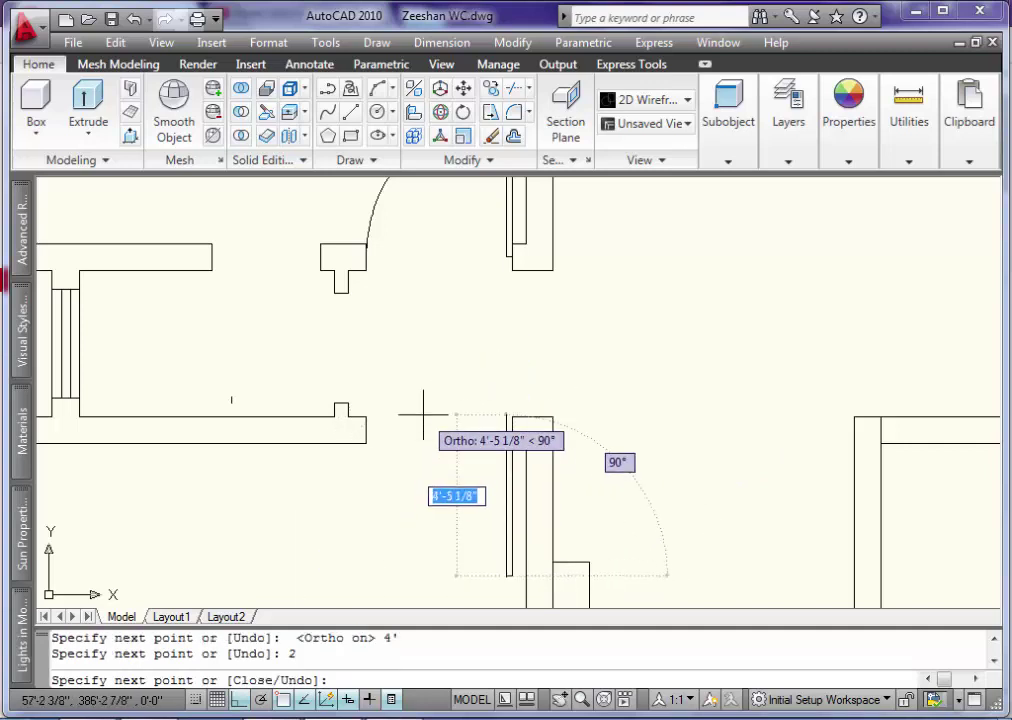
pyautogui.write('4')
pyautogui.press('Return')
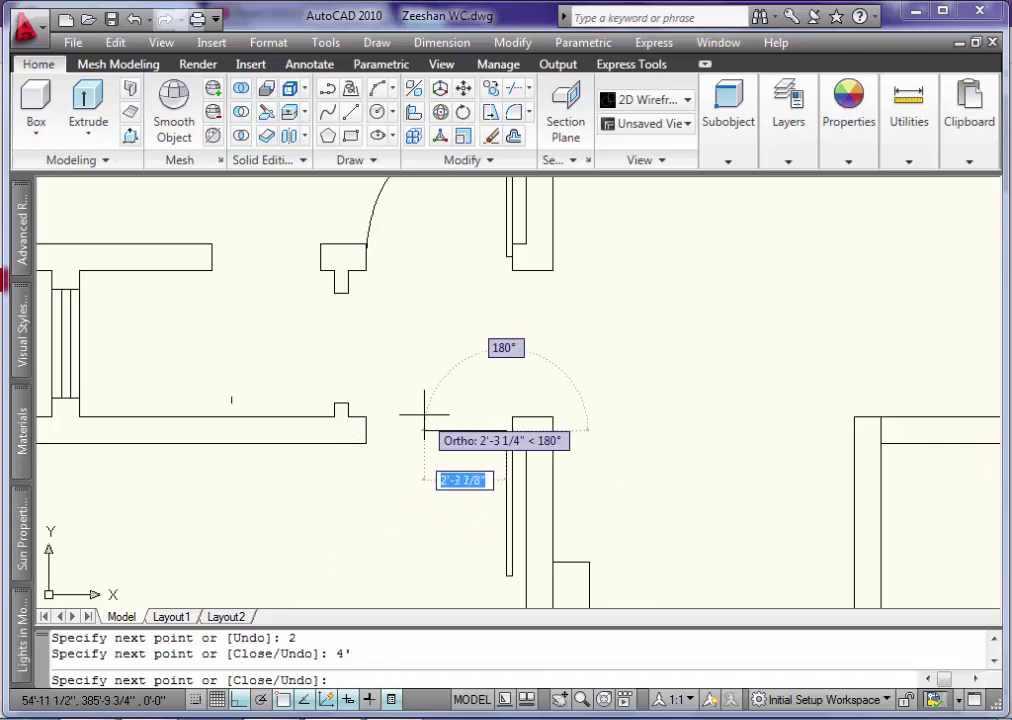
pyautogui.write('c')
pyautogui.press('Return')
pyautogui.press('Return')
# Draw the three-point door swing arc ending at the leaf's bottom, then select the wall hatching
pyautogui.click(366, 431)
pyautogui.scroll(3, 513, 603)
pyautogui.click(515, 582)
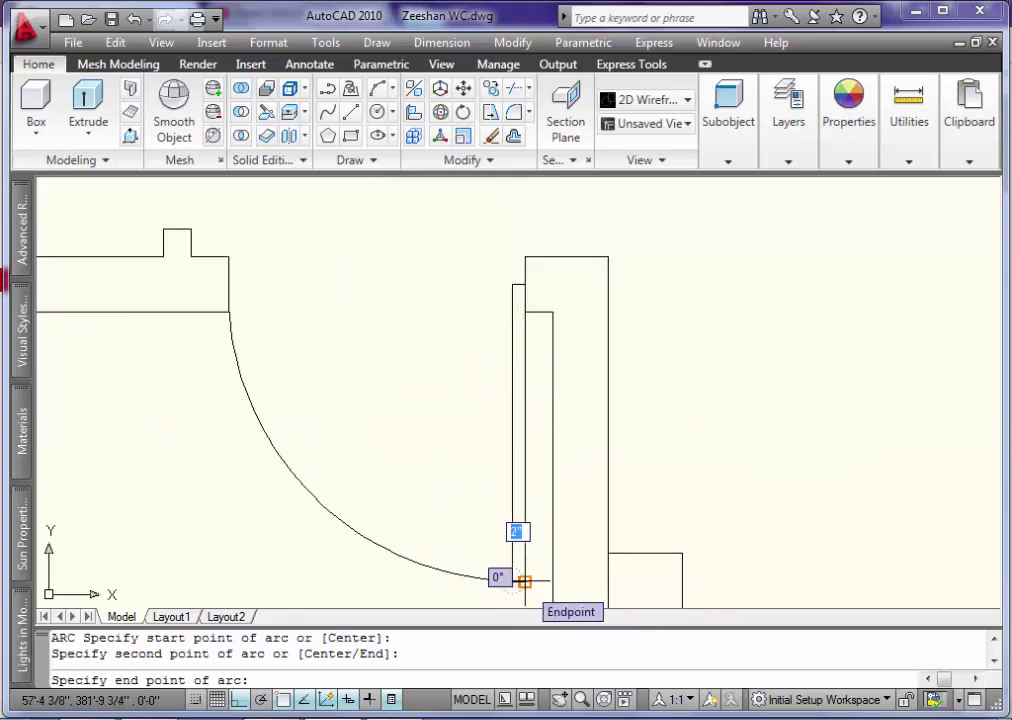
pyautogui.click(519, 583)
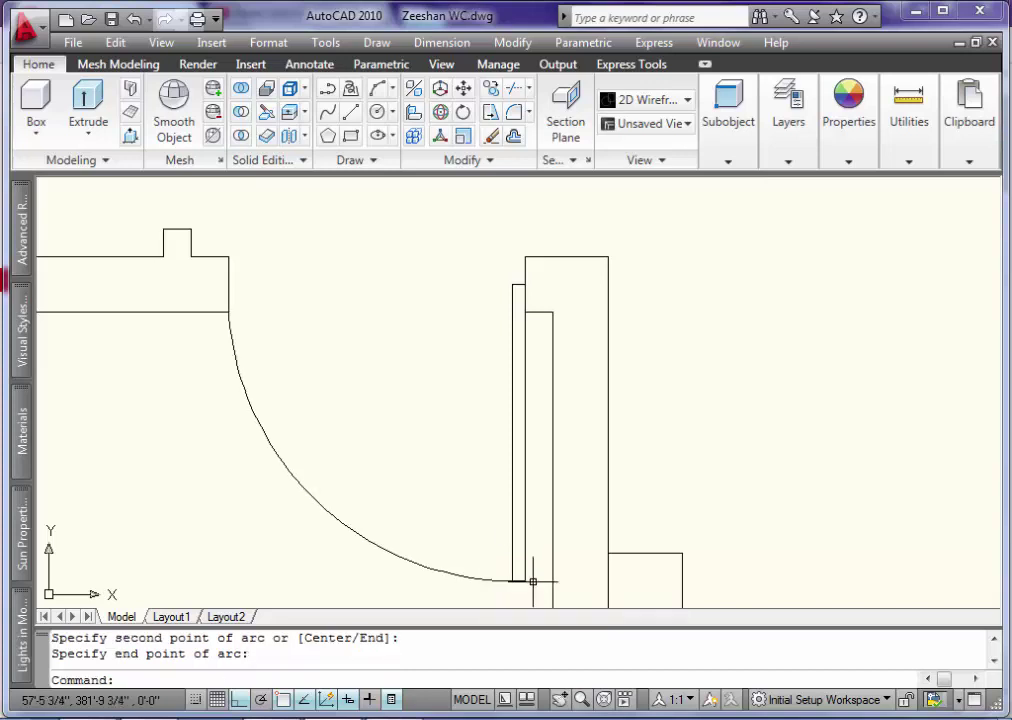
pyautogui.scroll(-3, 349, 527)
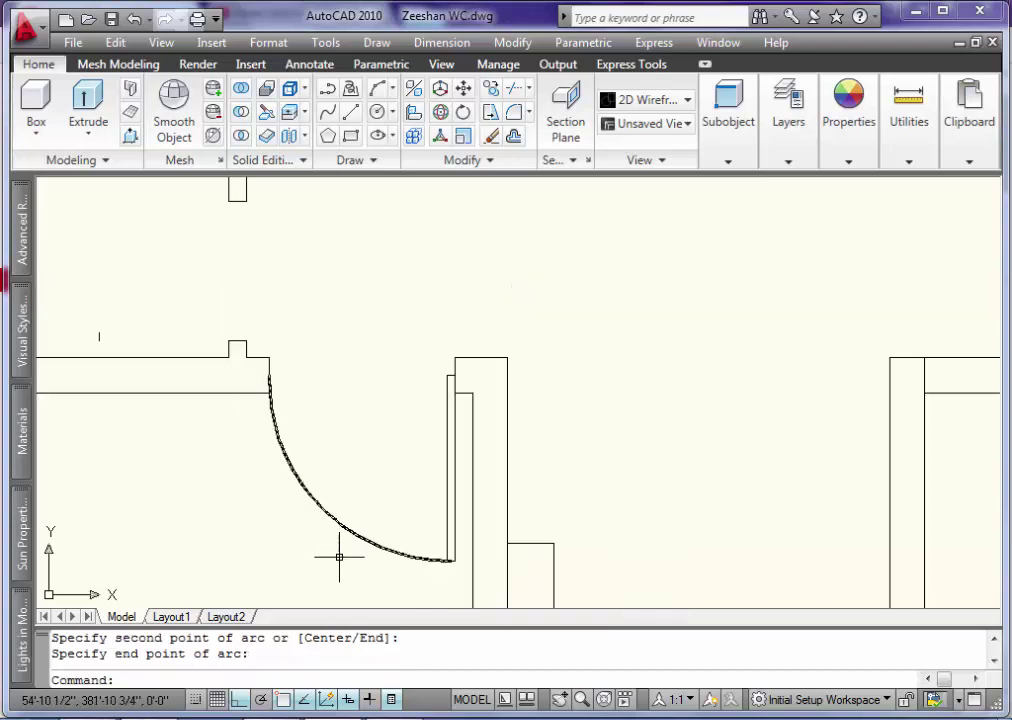
pyautogui.scroll(-2, 343, 553)
pyautogui.scroll(-1, 386, 557)
pyautogui.scroll(1, 386, 557)
pyautogui.scroll(2, 360, 480)
pyautogui.scroll(-5, 338, 431)
pyautogui.scroll(-5, 392, 390)
pyautogui.scroll(-5, 174, 379)
pyautogui.scroll(5, 130, 350)
pyautogui.scroll(6, 160, 350)
pyautogui.scroll(3, 170, 358)
pyautogui.click(155, 358)
# Erase the wall hatching and the old room label text
pyautogui.press('Delete')
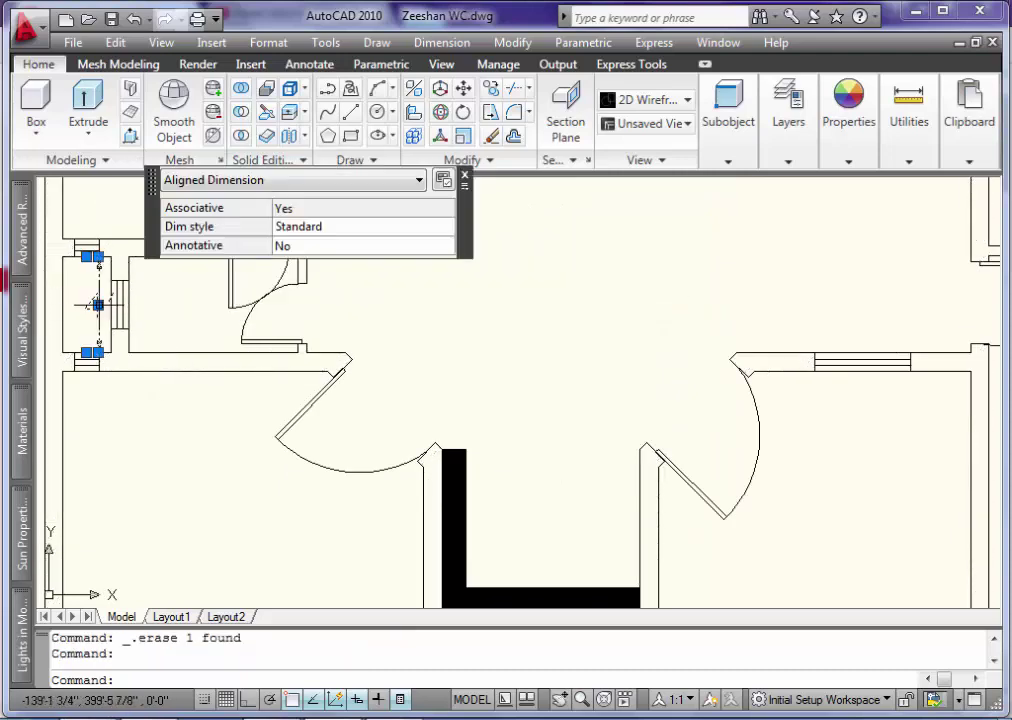
pyautogui.scroll(-3, 95, 305)
pyautogui.click(125, 228)
pyautogui.press('Delete')
pyautogui.scroll(-3, 178, 280)
pyautogui.scroll(5, 178, 277)
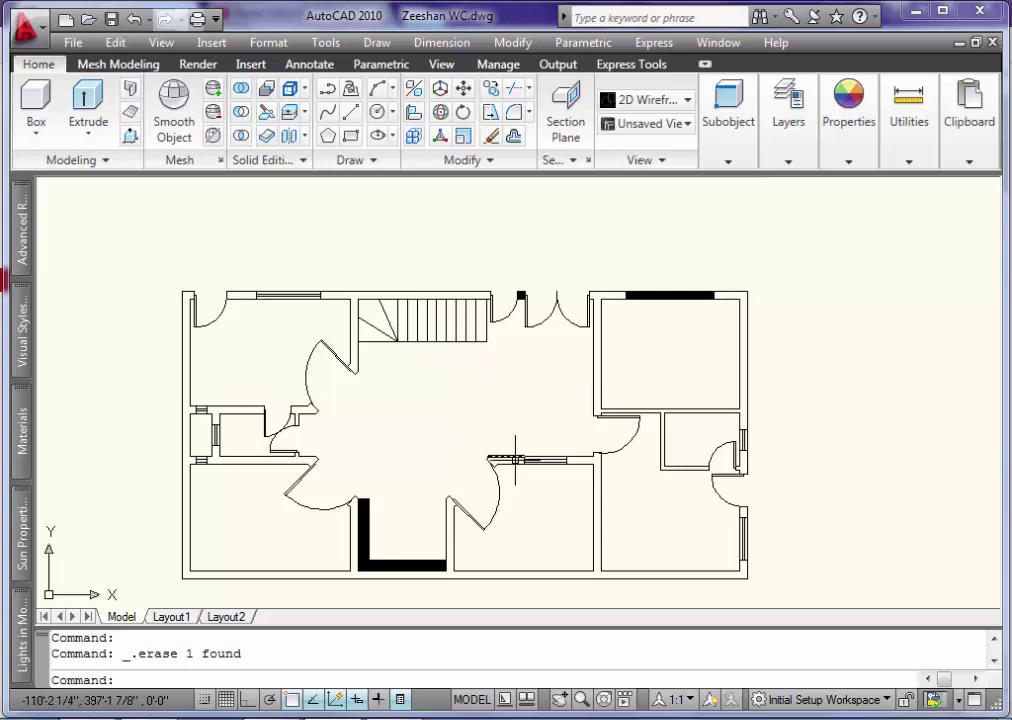
pyautogui.scroll(2, 216, 365)
pyautogui.write('DAL')
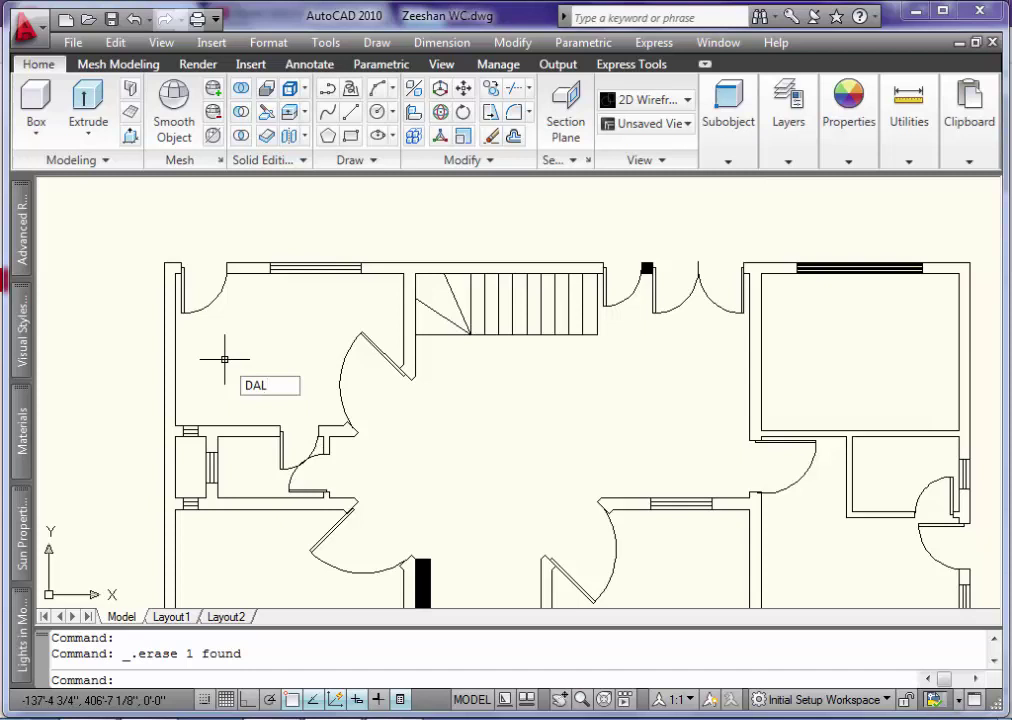
# Add aligned dimensions for the upper-left room: 10' height and 15' width
pyautogui.press('Return')
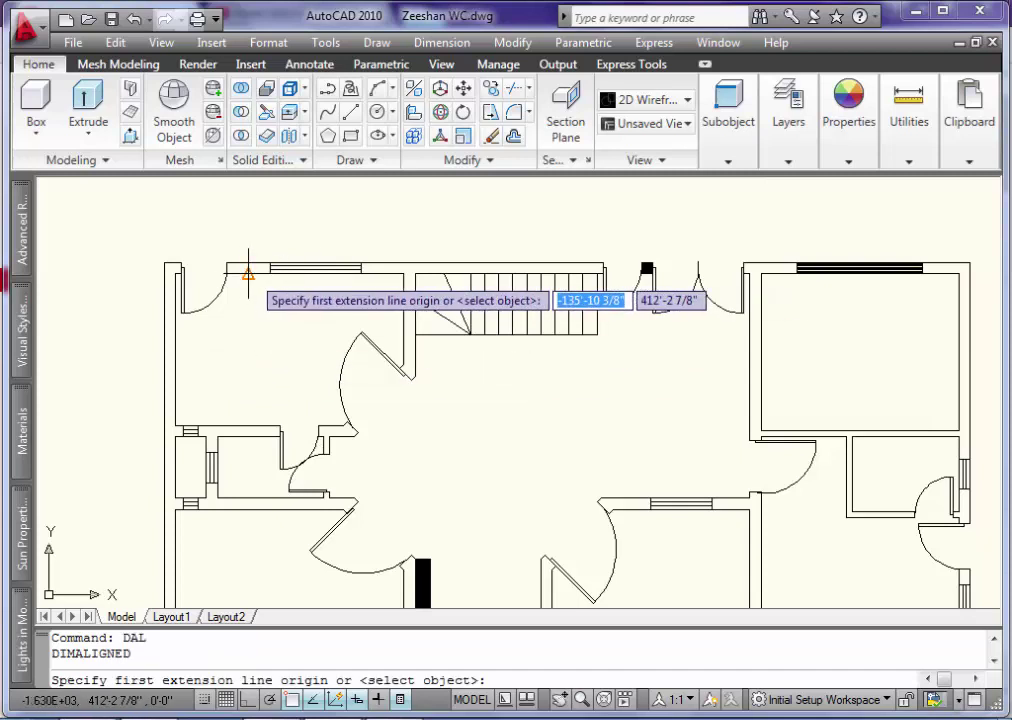
pyautogui.click(248, 272)
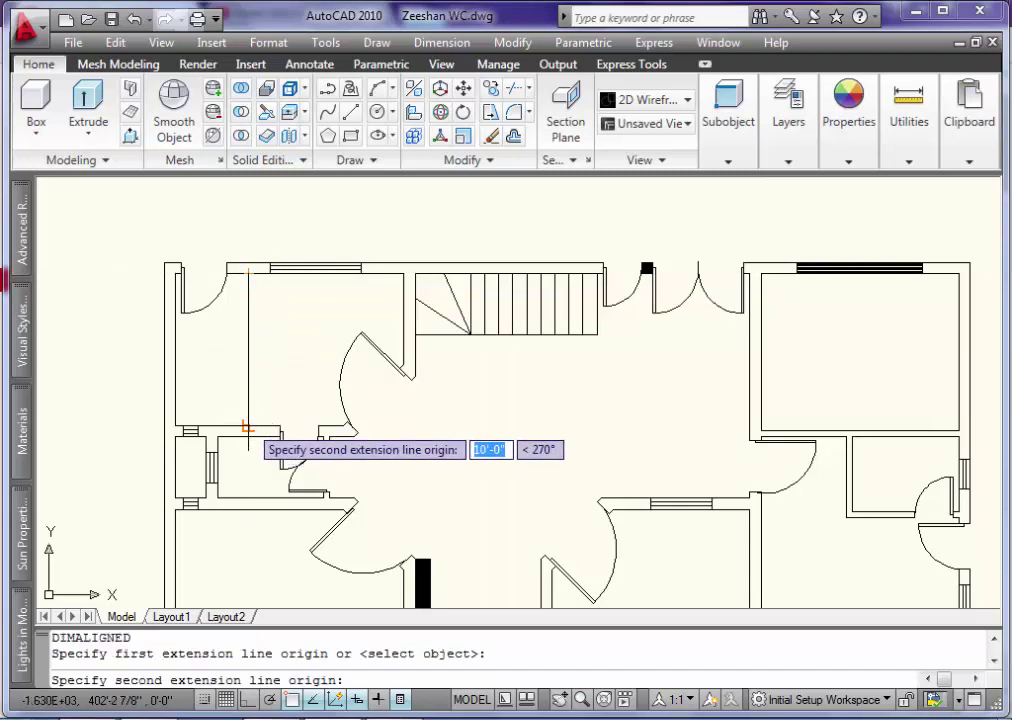
pyautogui.press('F8')
pyautogui.click(246, 425)
pyautogui.press('Return')
pyautogui.click(165, 350)
pyautogui.click(412, 376)
pyautogui.click(300, 330)
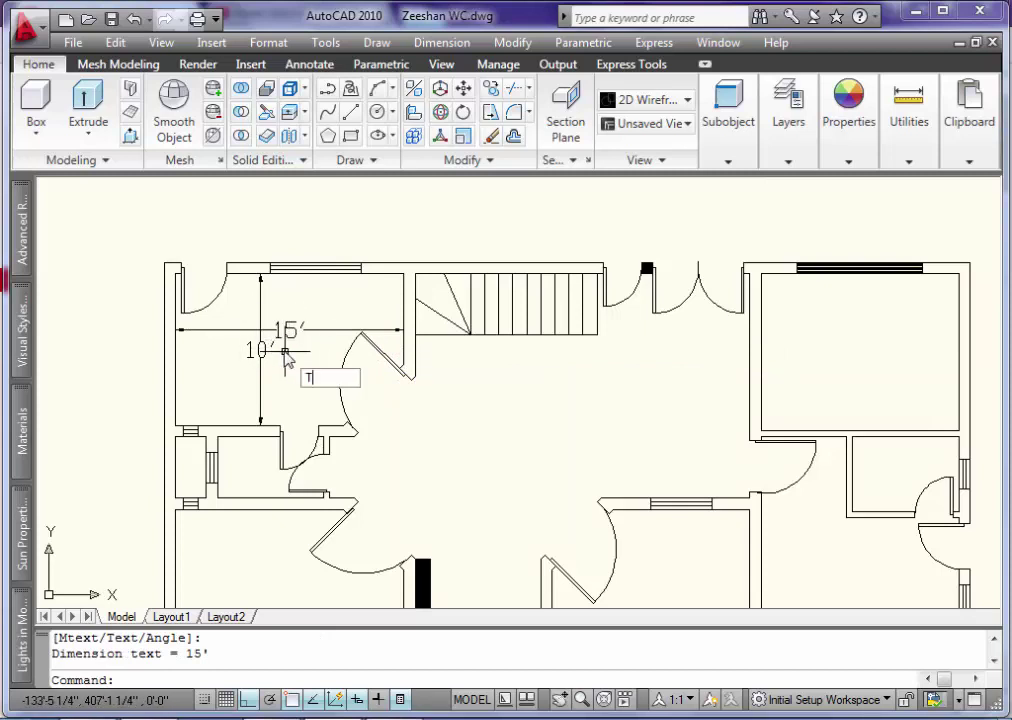
# Write a centred Arial MText label 'BED ROOM' over '15'X10'' above the plan
pyautogui.press('Return')
pyautogui.click(200, 193)
pyautogui.click(296, 226)
pyautogui.write('BED ROOM')
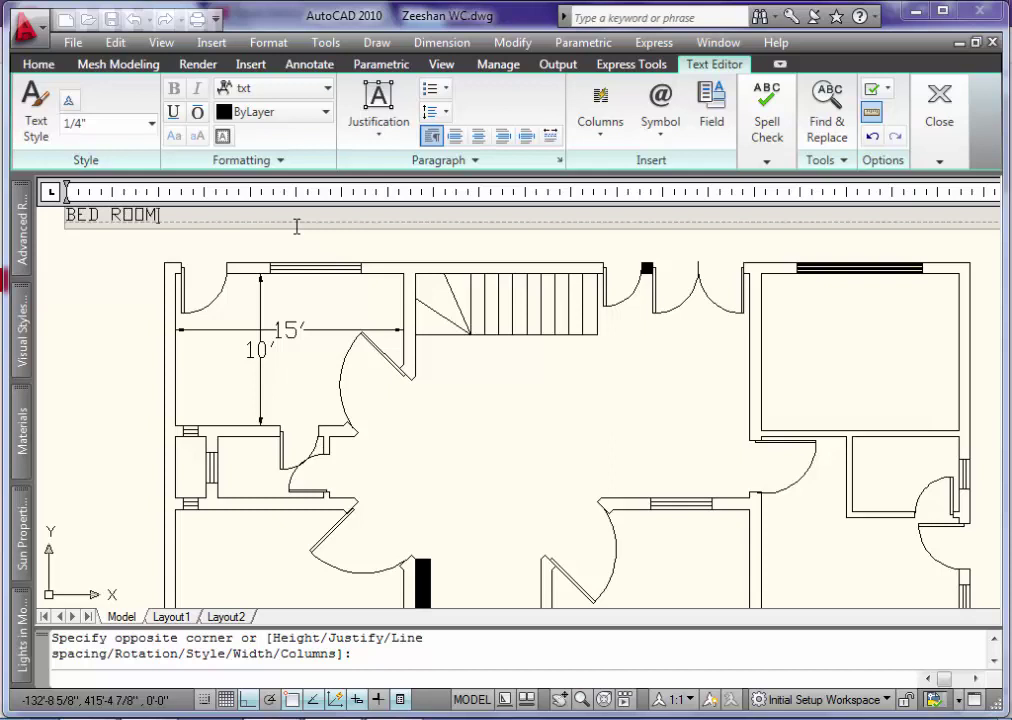
pyautogui.press('Return')
pyautogui.write("15'X10")
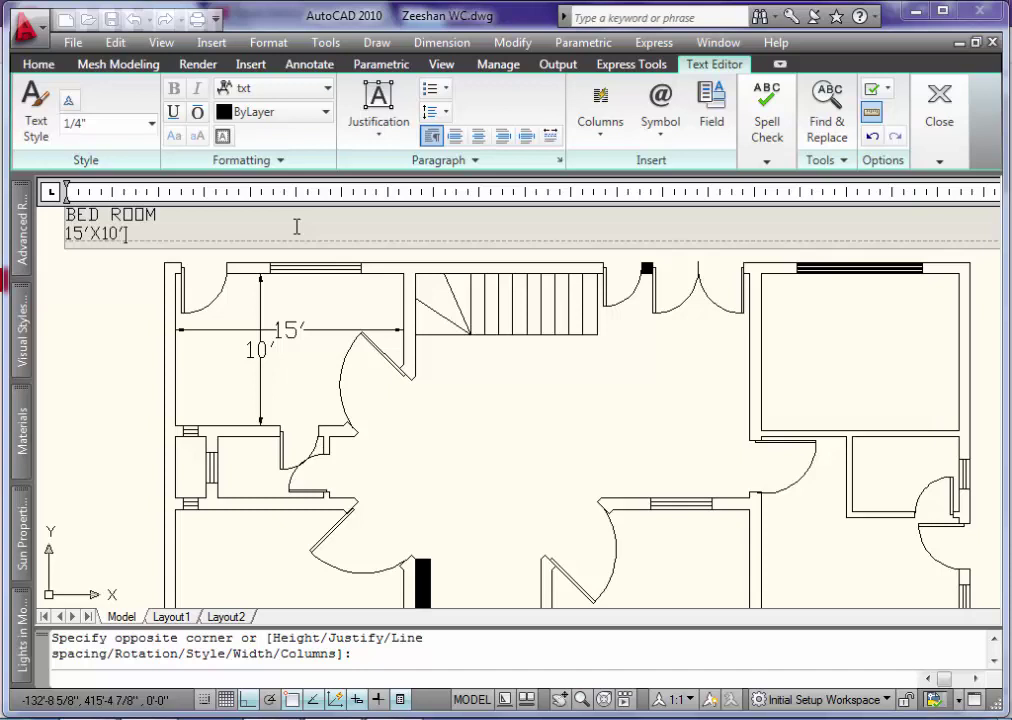
pyautogui.hotkey('ctrl', 'a')
pyautogui.click(479, 136)
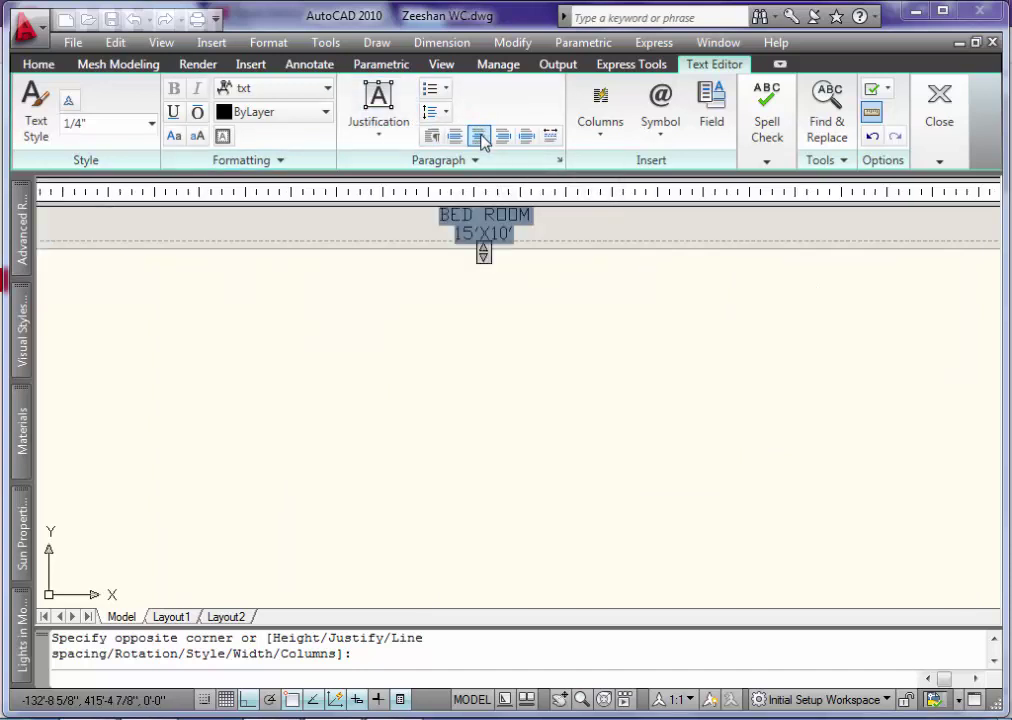
pyautogui.click(285, 88)
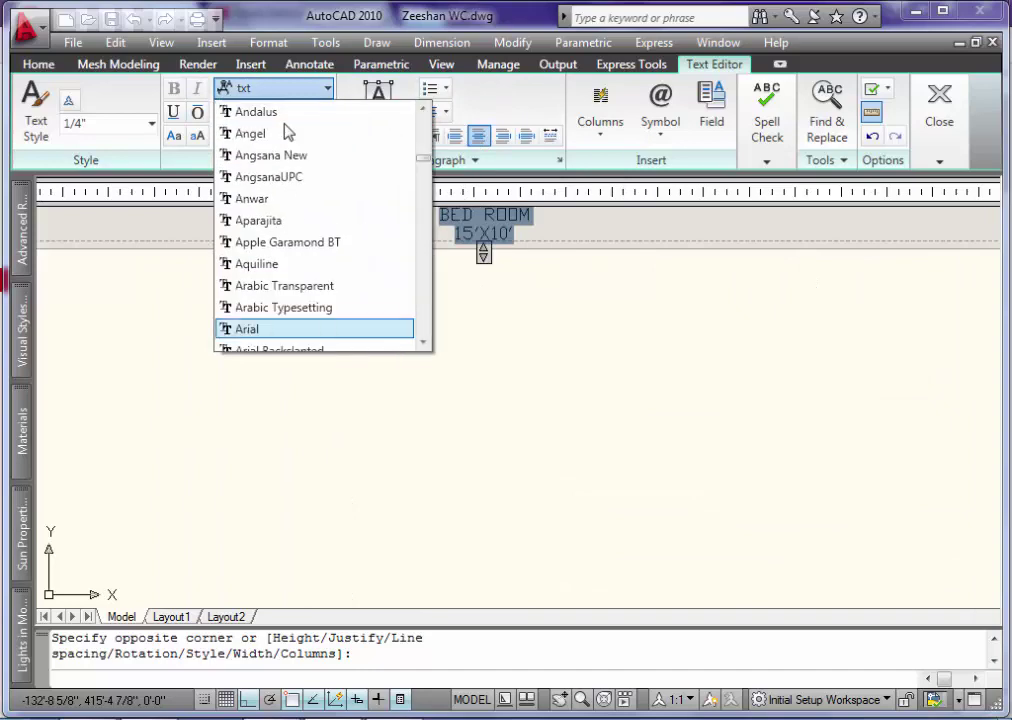
pyautogui.press('Return')
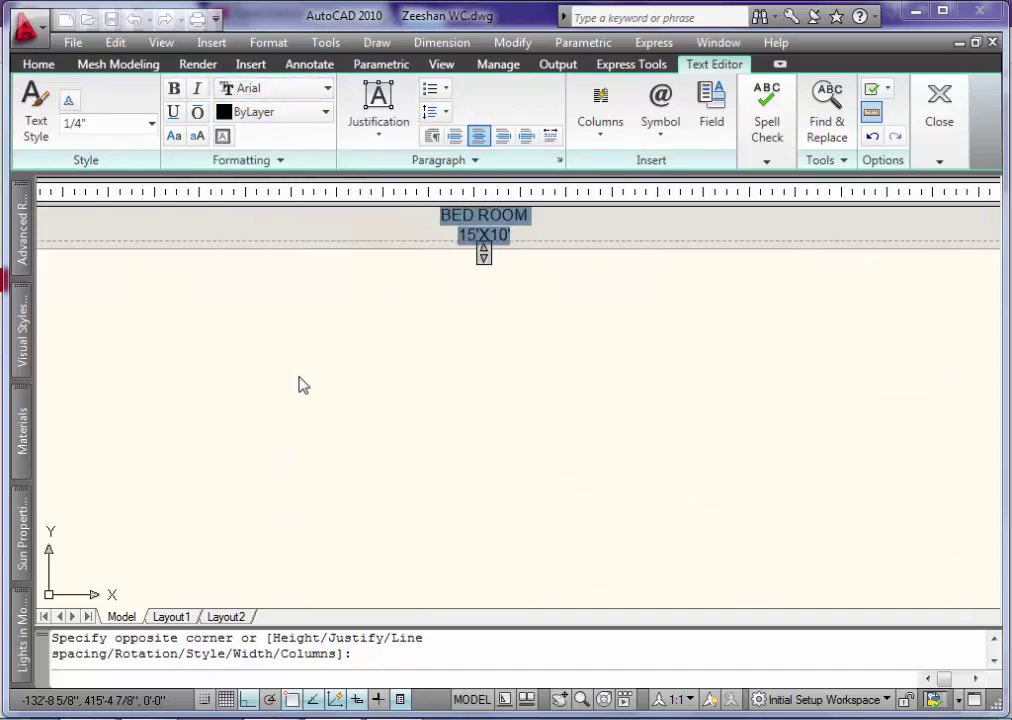
pyautogui.click(305, 366)
# Scale the BED ROOM label down to a smaller size
pyautogui.scroll(5, 251, 190)
pyautogui.press('Return')
pyautogui.click(355, 224)
pyautogui.click(289, 273)
pyautogui.press('Return')
pyautogui.click(214, 323)
pyautogui.scroll(-3, 285, 393)
pyautogui.click(290, 395)
pyautogui.scroll(-3, 244, 377)
pyautogui.scroll(3, 199, 368)
# Select the small label and begin rescaling it with SC
pyautogui.click(210, 307)
pyautogui.click(176, 335)
pyautogui.write('SC')
pyautogui.press('Return')
pyautogui.click(181, 335)
pyautogui.press('Return')
pyautogui.click(182, 336)
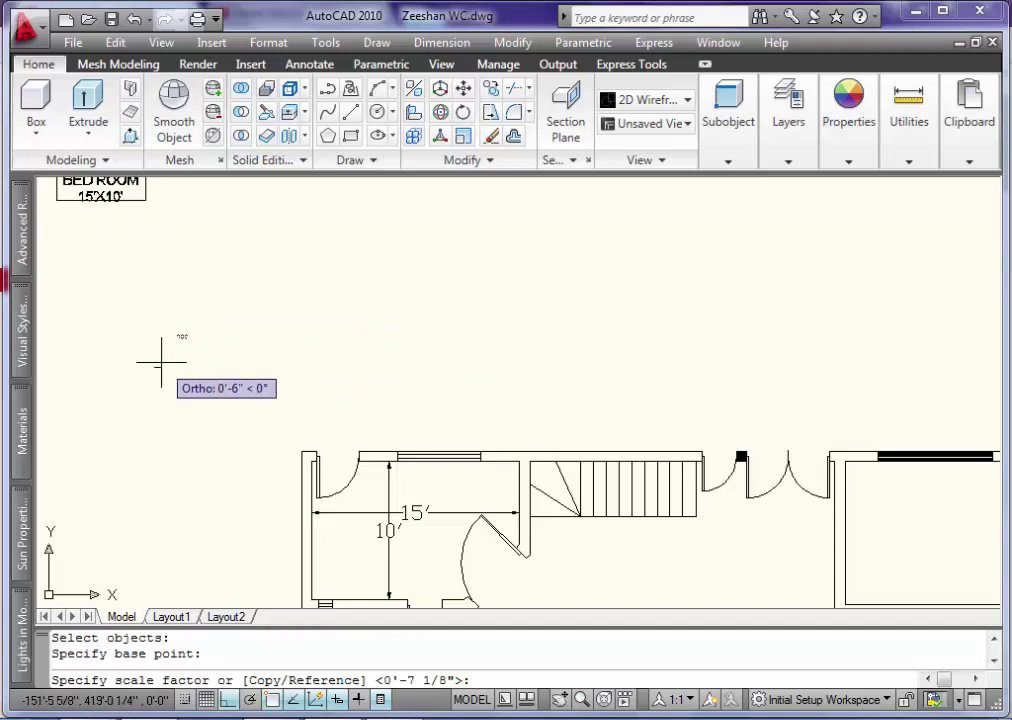
# Finish scaling the BED ROOM label and move it into the upper-left room
pyautogui.click(160, 362)
pyautogui.click(107, 198)
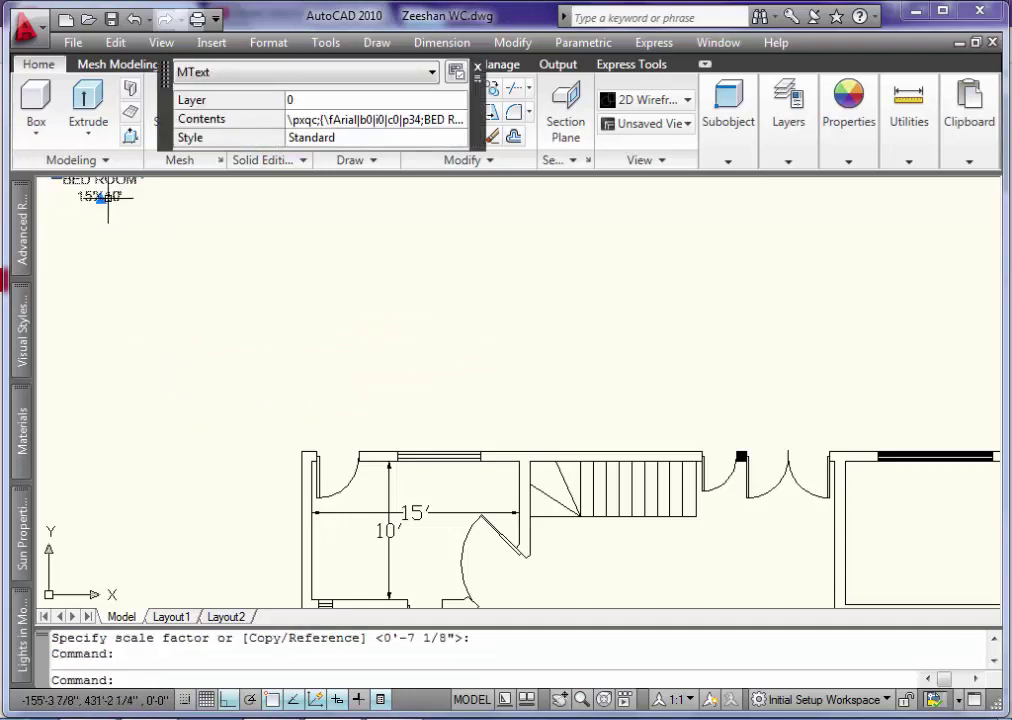
pyautogui.write('m')
pyautogui.press('Return')
pyautogui.click(107, 198)
pyautogui.press('F8')
pyautogui.scroll(5, 365, 545)
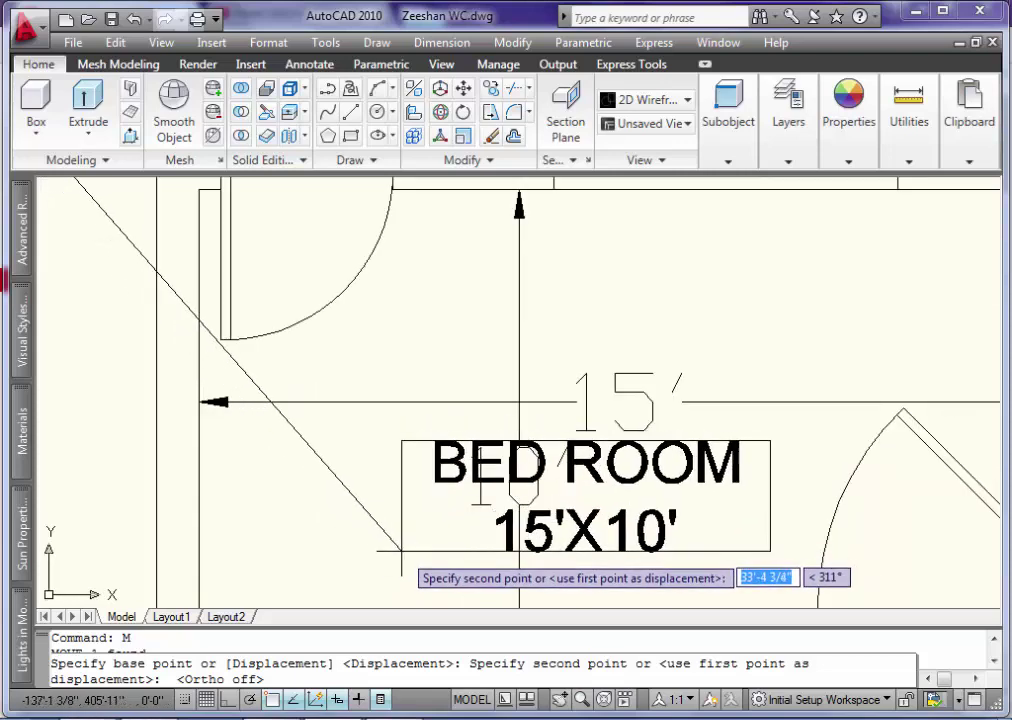
pyautogui.click(395, 545)
pyautogui.scroll(-6, 420, 530)
pyautogui.scroll(5, 545, 571)
# Erase the upper-left room's 15' and 10' dimensions
pyautogui.click(457, 377)
pyautogui.click(402, 339)
pyautogui.press('Delete')
pyautogui.click(324, 294)
pyautogui.click(310, 311)
pyautogui.press('Delete')
pyautogui.scroll(-4, 413, 330)
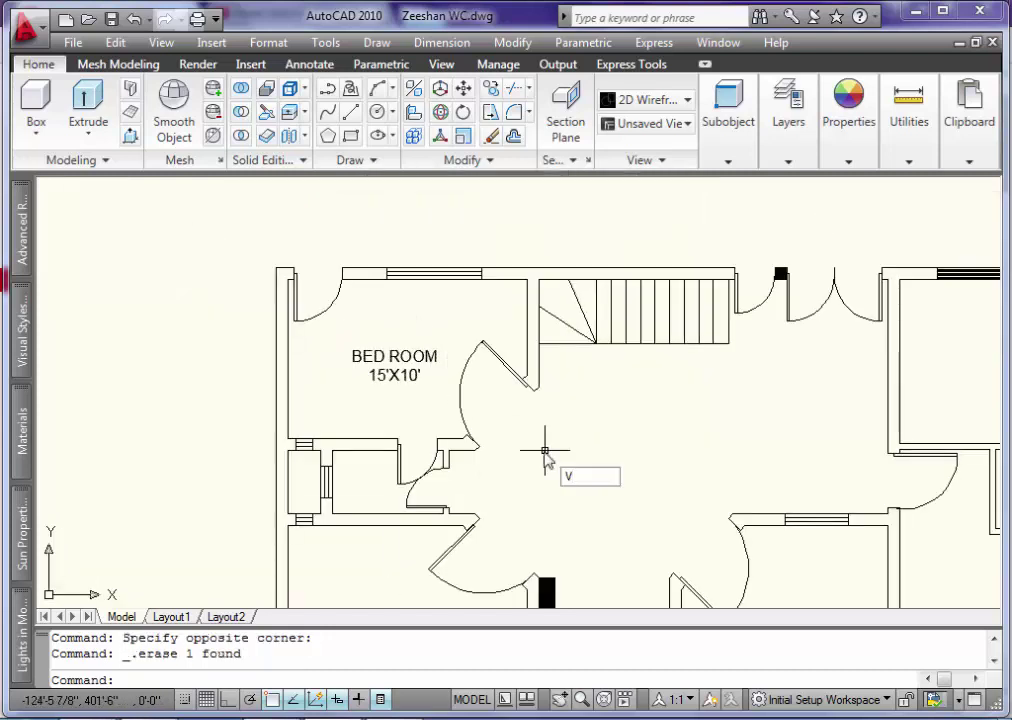
# Copy the BED ROOM 15'X10' label into three nearby rooms
pyautogui.press('Return')
pyautogui.click(404, 381)
pyautogui.press('Return')
pyautogui.click(345, 352)
pyautogui.scroll(2, 418, 442)
pyautogui.scroll(1, 340, 500)
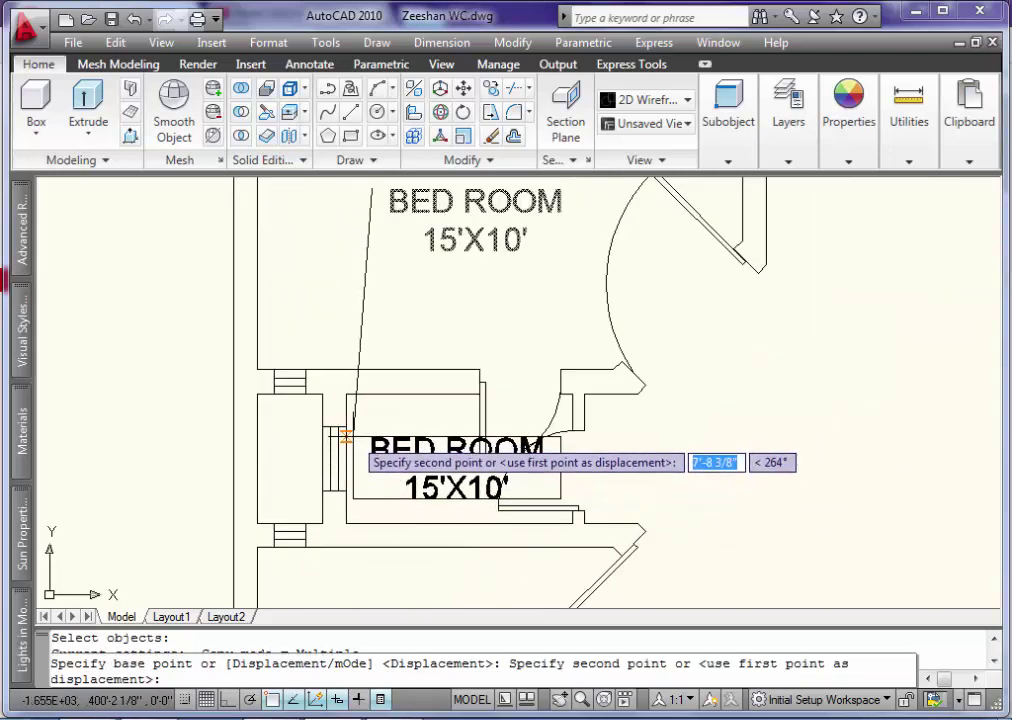
pyautogui.scroll(3, 355, 440)
pyautogui.click(355, 436)
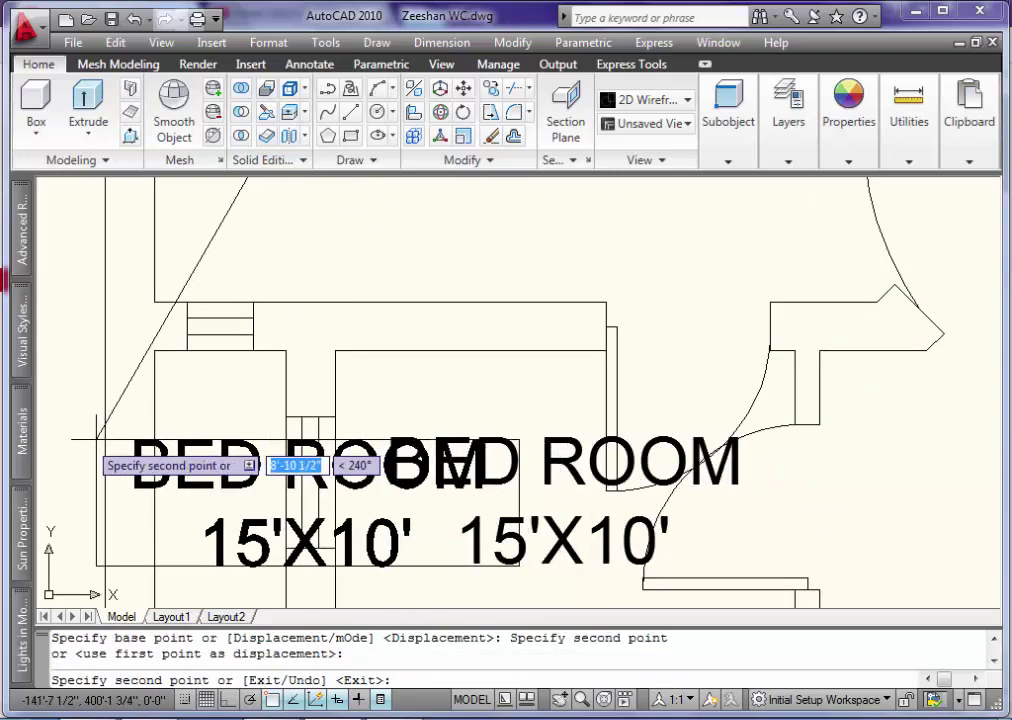
pyautogui.click(36, 426)
pyautogui.scroll(-7, 120, 437)
pyautogui.scroll(4, 186, 432)
pyautogui.click(170, 502)
# Place more label copies in the left, upper-right and both lower-right rooms
pyautogui.scroll(-8, 334, 448)
pyautogui.scroll(6, 290, 445)
pyautogui.click(255, 436)
pyautogui.click(702, 329)
pyautogui.click(724, 482)
pyautogui.scroll(-6, 700, 540)
pyautogui.scroll(6, 700, 540)
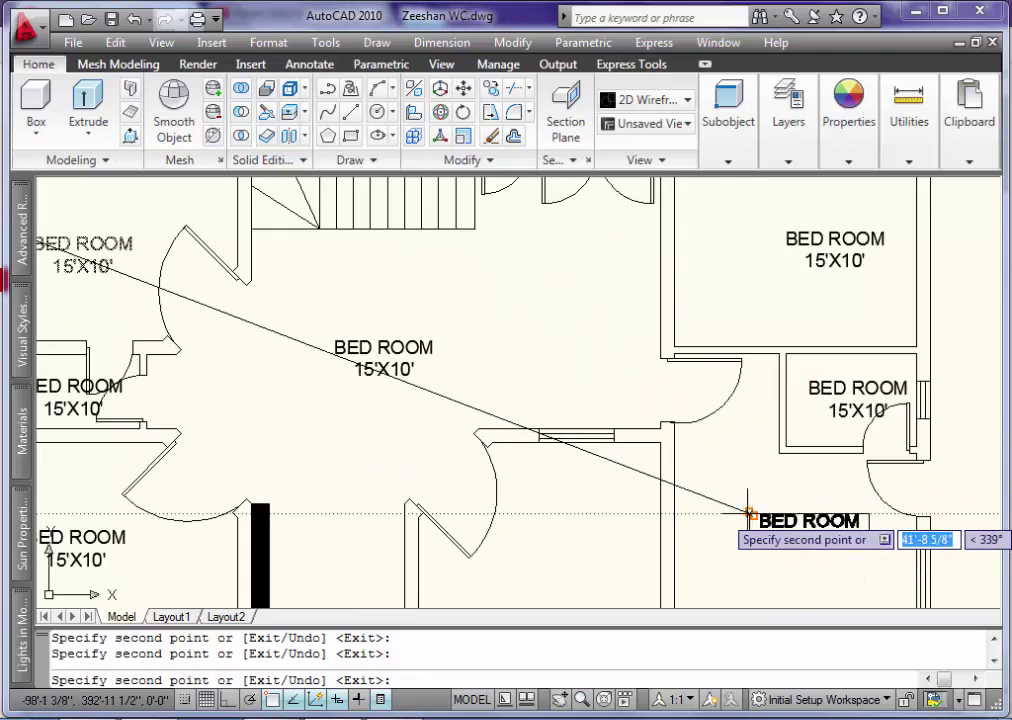
pyautogui.click(751, 514)
pyautogui.scroll(-3, 600, 522)
pyautogui.scroll(5, 580, 528)
pyautogui.scroll(2, 503, 513)
pyautogui.scroll(-6, 500, 510)
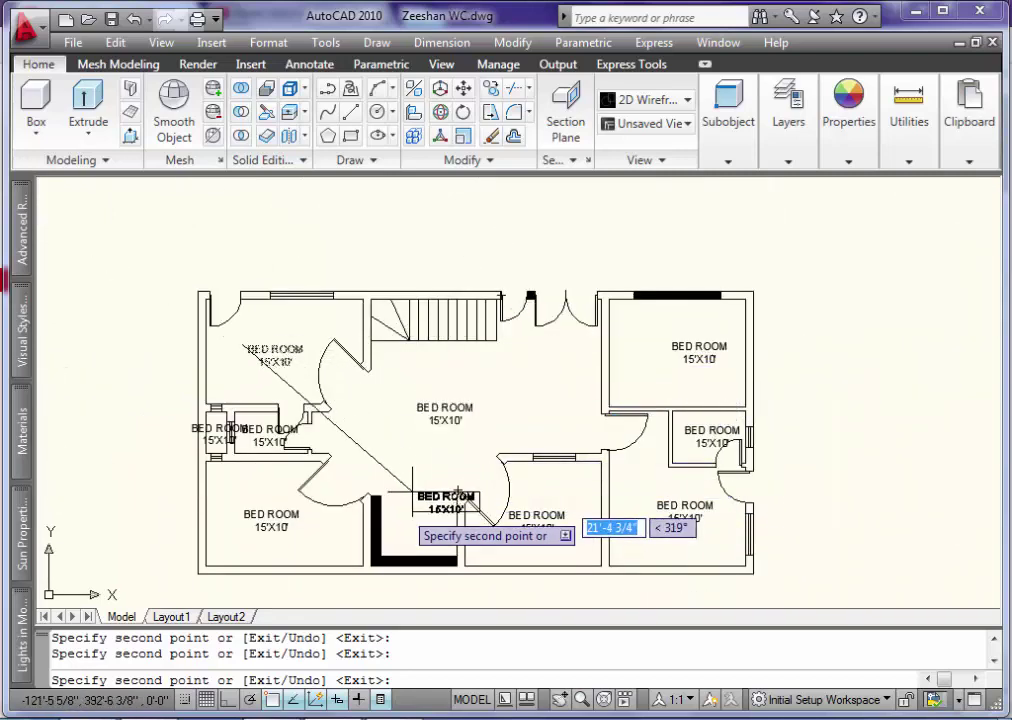
pyautogui.scroll(3, 398, 522)
pyautogui.scroll(3, 360, 505)
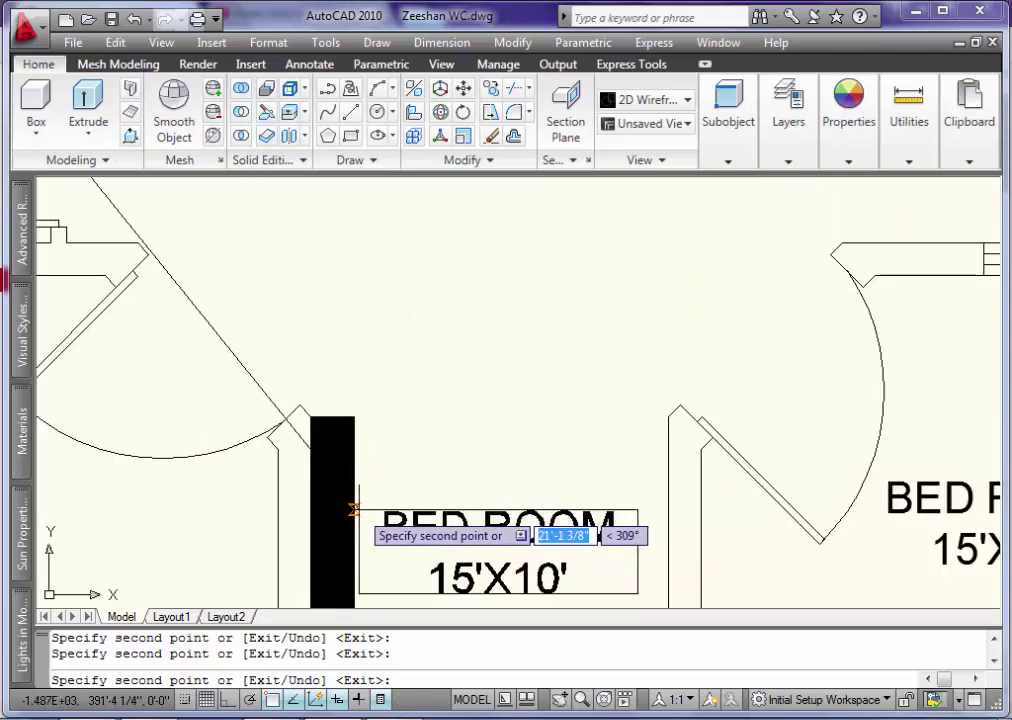
pyautogui.scroll(-7, 353, 508)
pyautogui.press('Return')
pyautogui.scroll(4, 288, 502)
pyautogui.write('DAL')
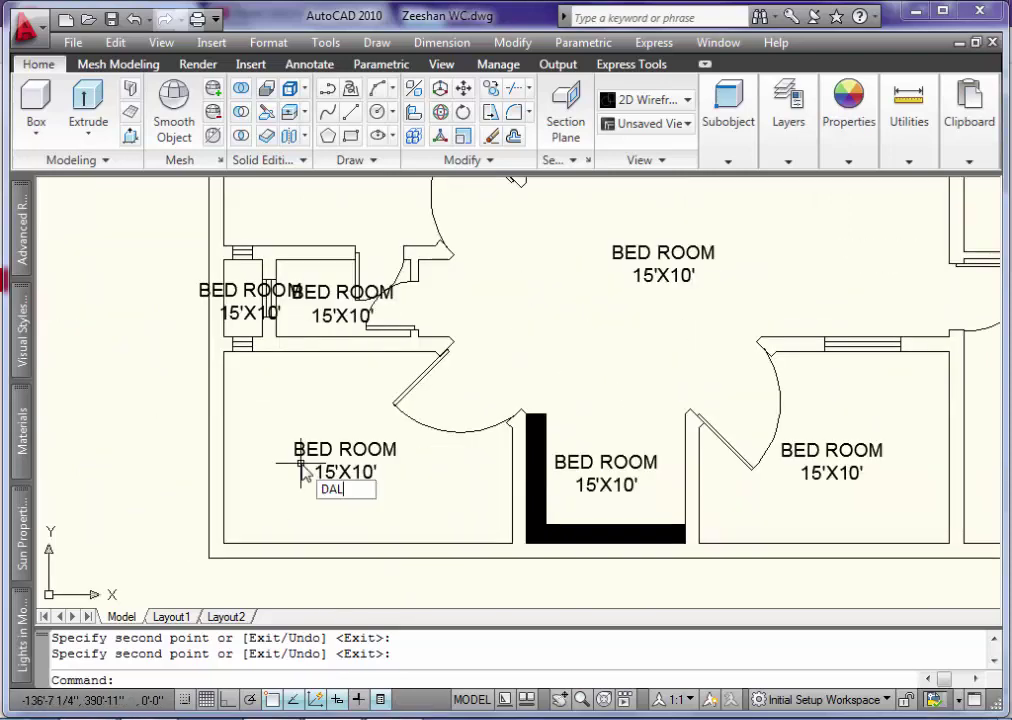
pyautogui.press('Return')
pyautogui.click(222, 448)
pyautogui.press('F8')
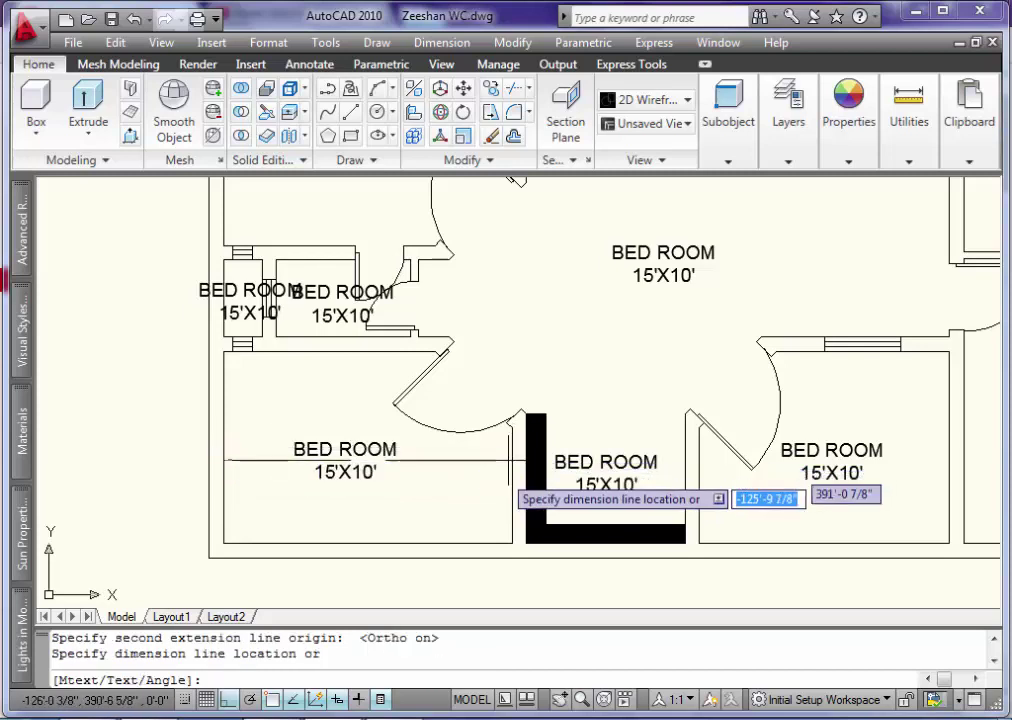
pyautogui.click(505, 500)
pyautogui.press('Return')
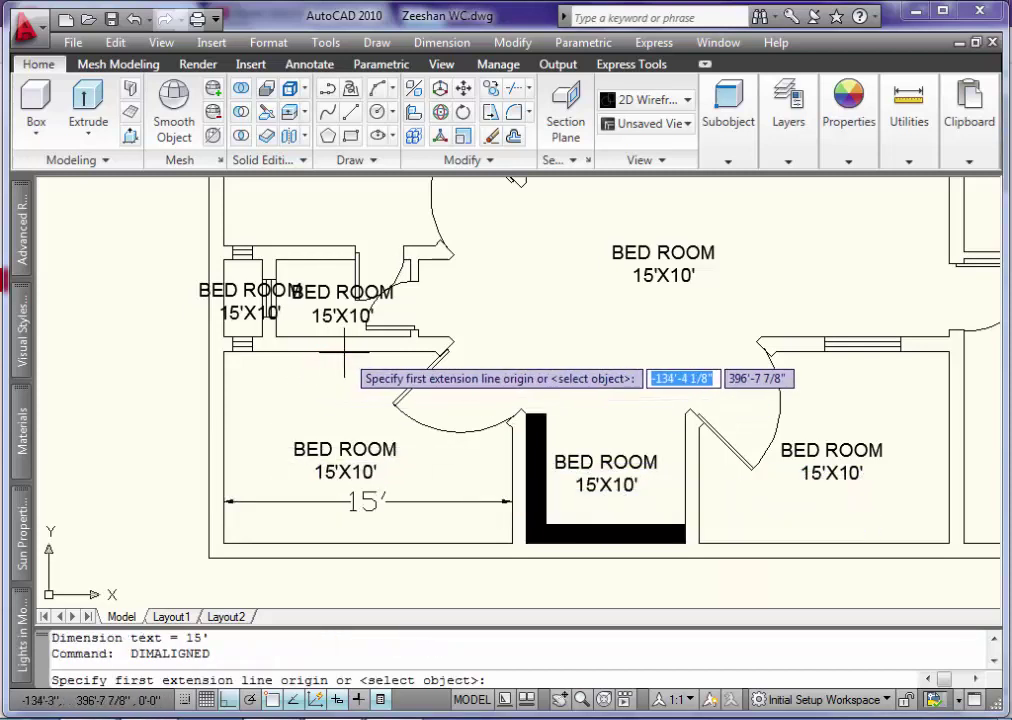
pyautogui.click(342, 352)
pyautogui.click(342, 543)
pyautogui.click(267, 537)
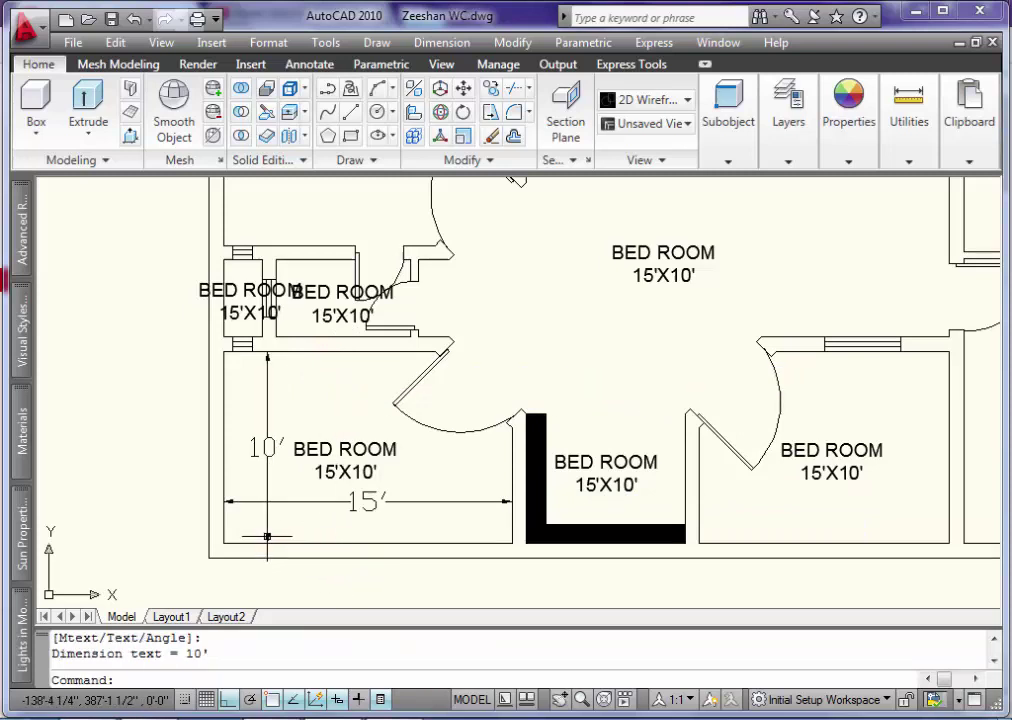
pyautogui.click(355, 480)
pyautogui.press('Delete')
pyautogui.click(289, 500)
pyautogui.click(255, 485)
pyautogui.press('Delete')
# Measure the small room with aligned dimensions (7' by 4'), then delete them
pyautogui.scroll(5, 332, 291)
pyautogui.doubleClick(426, 373)
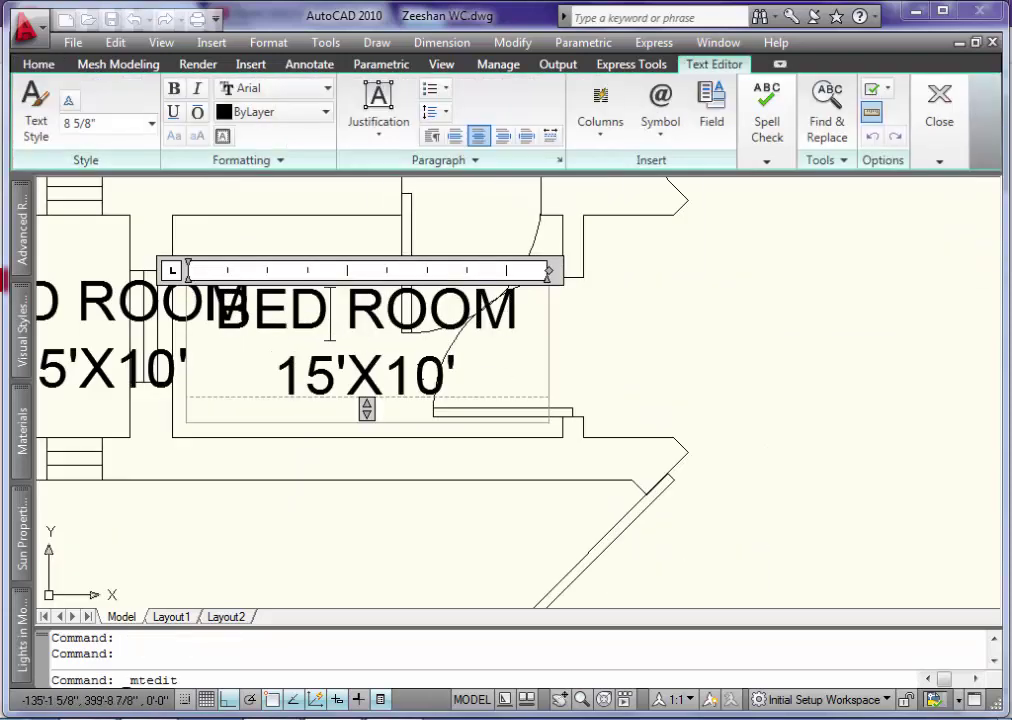
pyautogui.press('Escape')
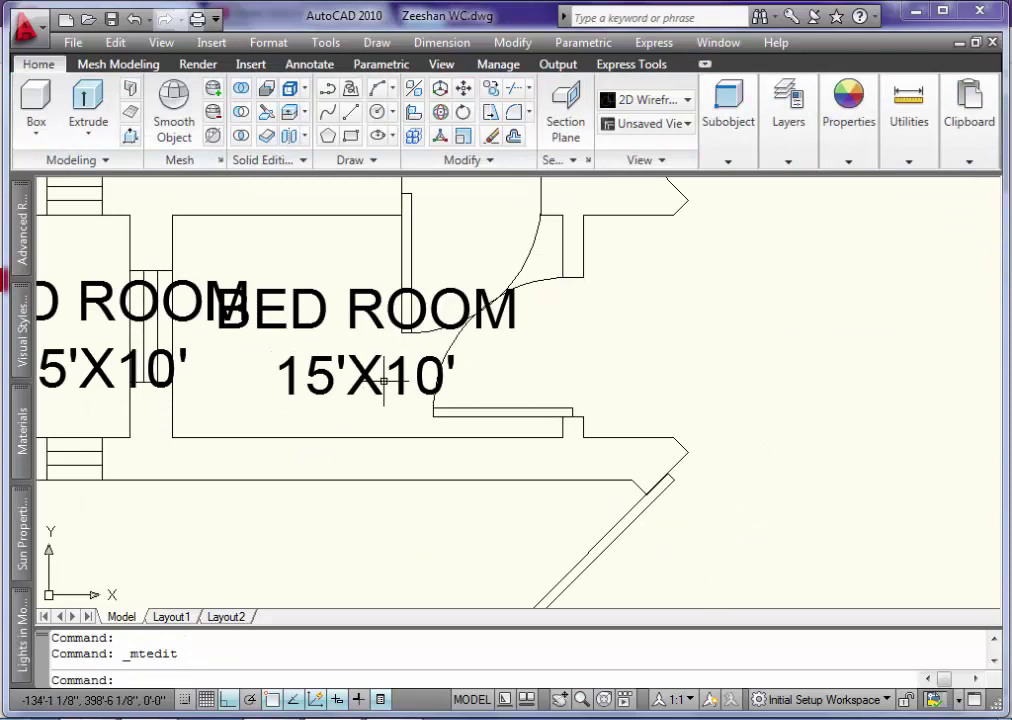
pyautogui.write('dl')
pyautogui.press('Return')
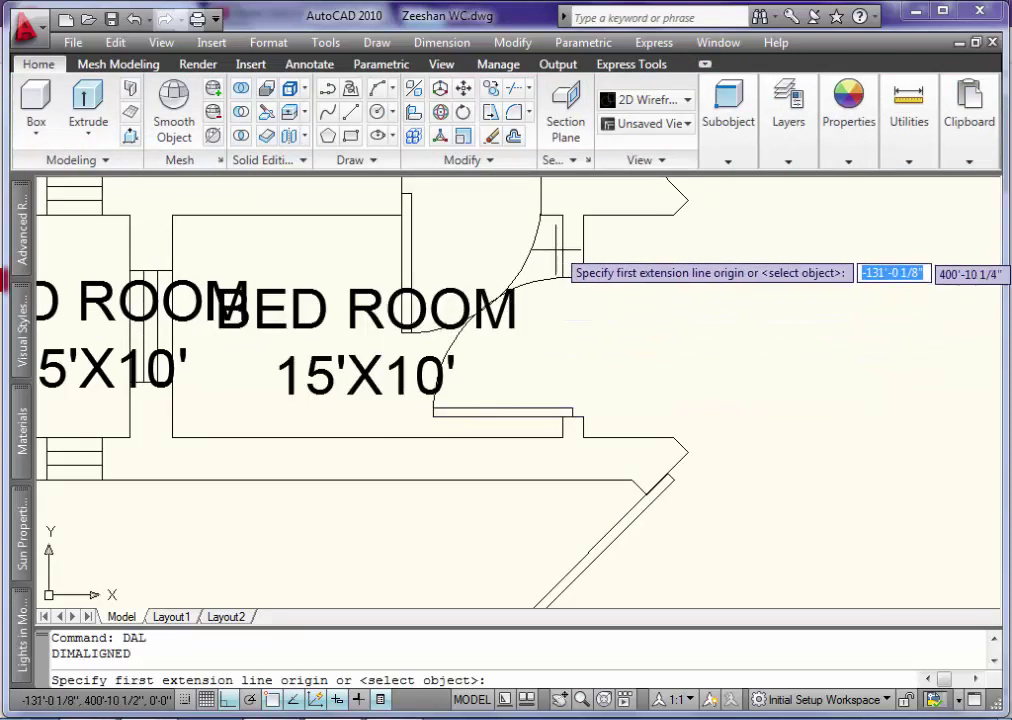
pyautogui.click(561, 245)
pyautogui.click(165, 248)
pyautogui.press('Return')
pyautogui.click(242, 216)
pyautogui.click(241, 437)
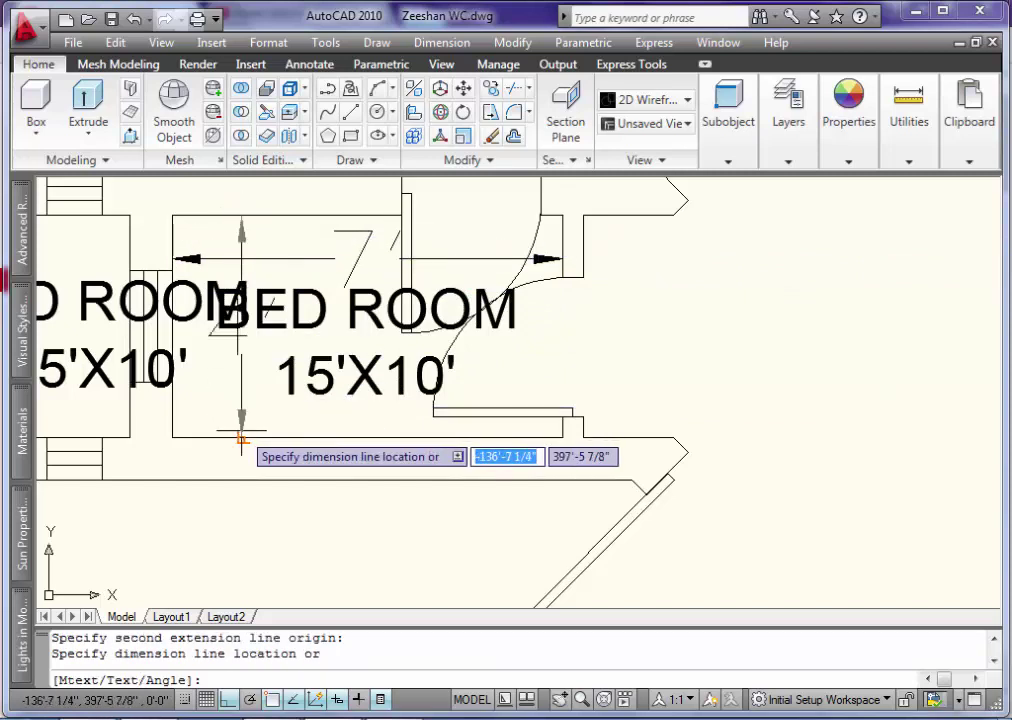
pyautogui.click(310, 228)
pyautogui.click(238, 262)
pyautogui.press('Delete')
# Retype the small room's label from BED ROOM 15'X10' to BATH 7'X4'
pyautogui.click(350, 395)
pyautogui.doubleClick(352, 385)
pyautogui.moveTo(522, 309); pyautogui.dragTo(212, 305)
pyautogui.write('BATH')
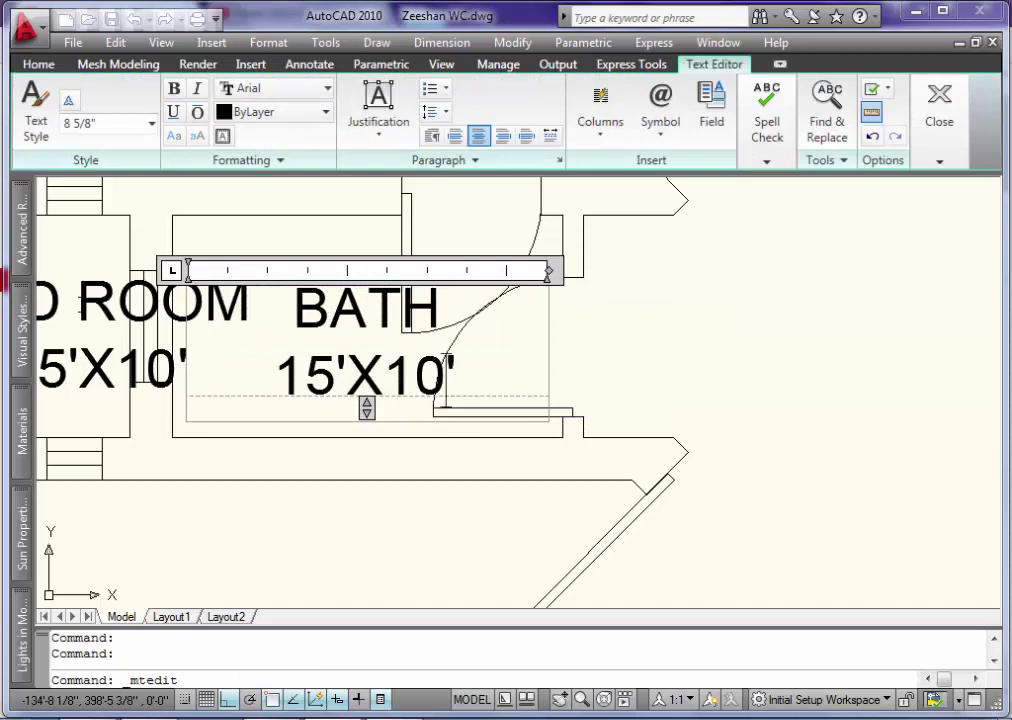
pyautogui.moveTo(337, 375); pyautogui.dragTo(273, 375)
pyautogui.write('7')
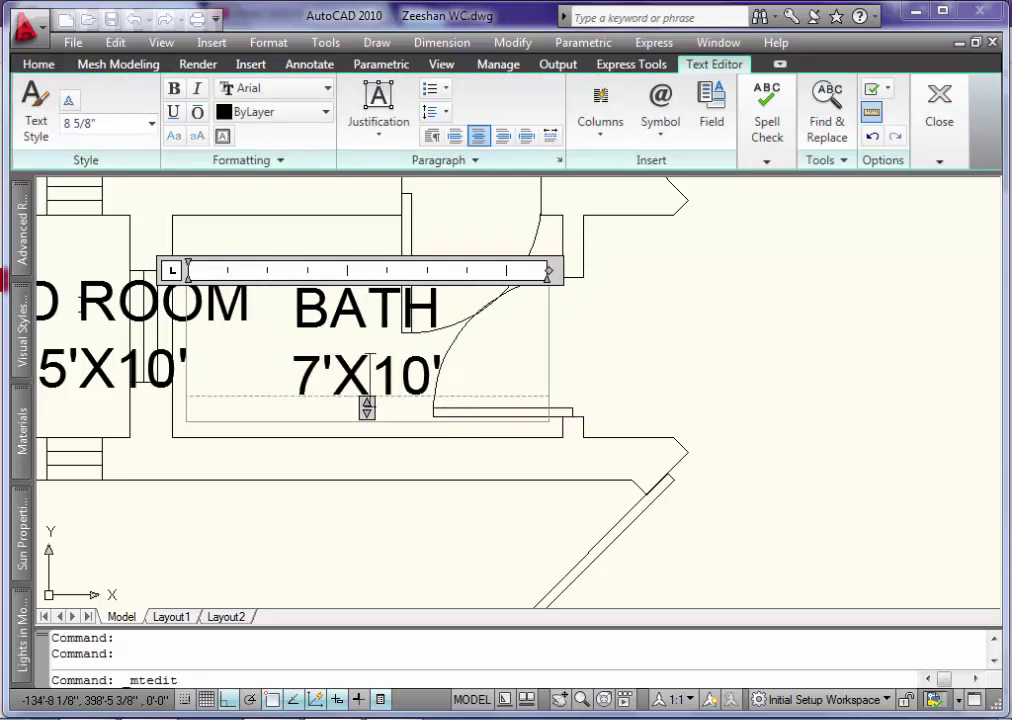
pyautogui.moveTo(372, 373); pyautogui.dragTo(431, 375)
pyautogui.write('4')
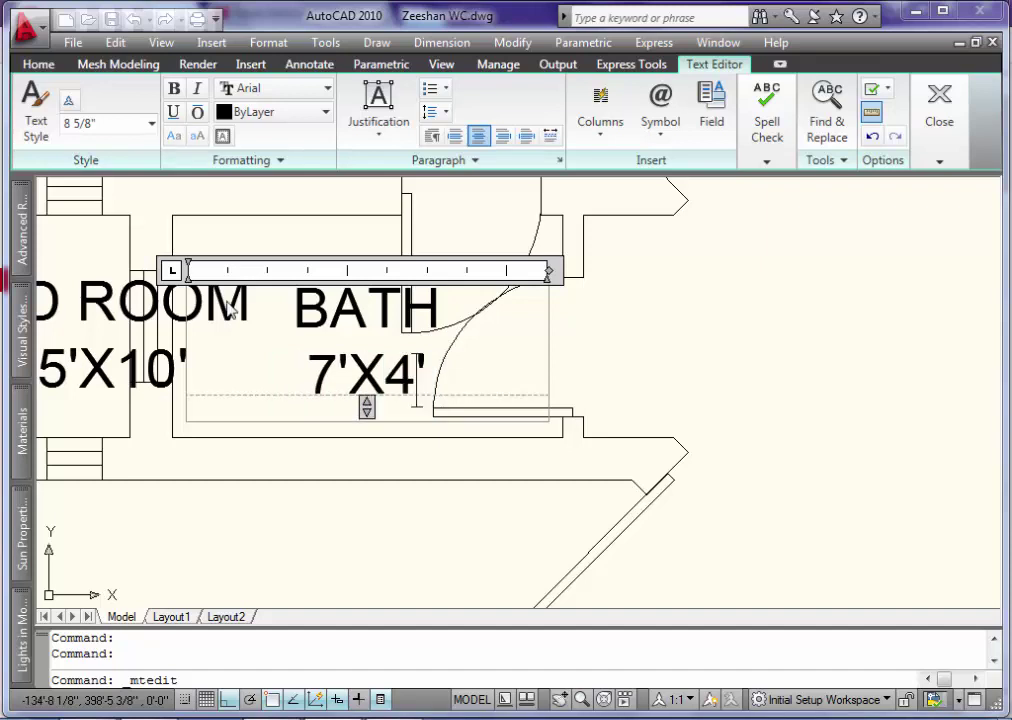
pyautogui.click(679, 327)
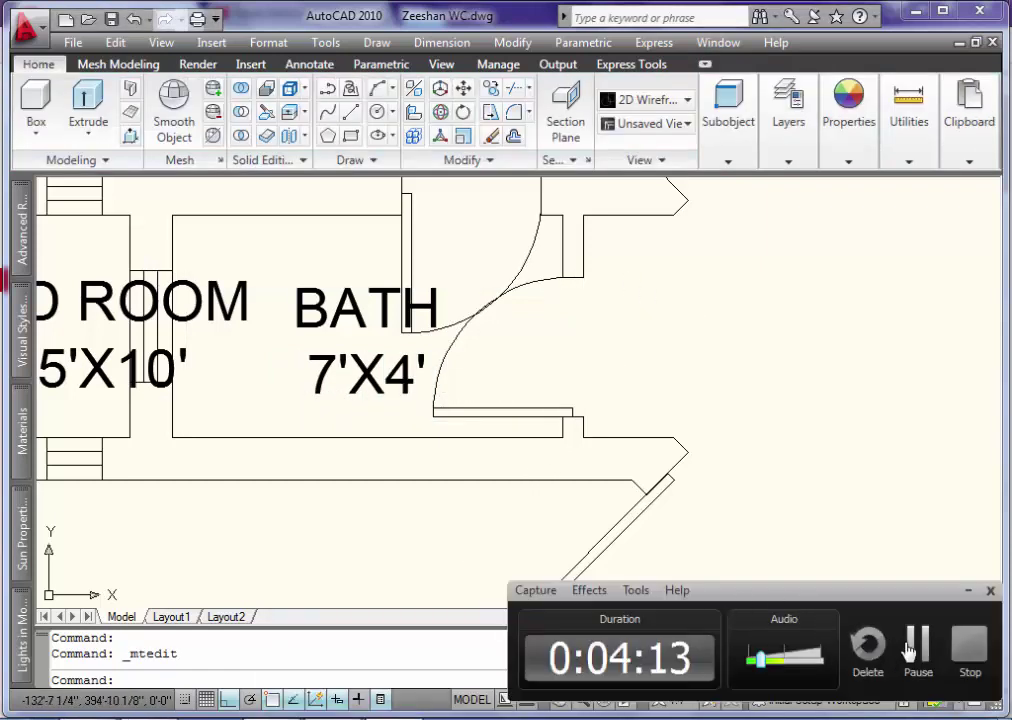
pyautogui.click(917, 640)
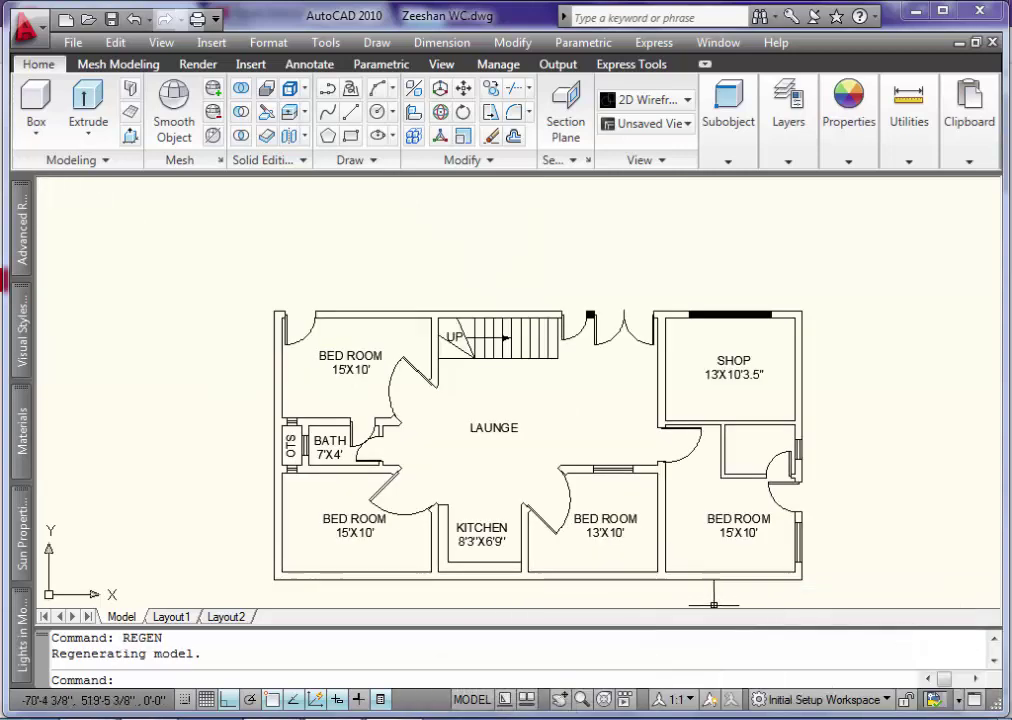
pyautogui.scroll(2, 715, 600)
pyautogui.write('CO')
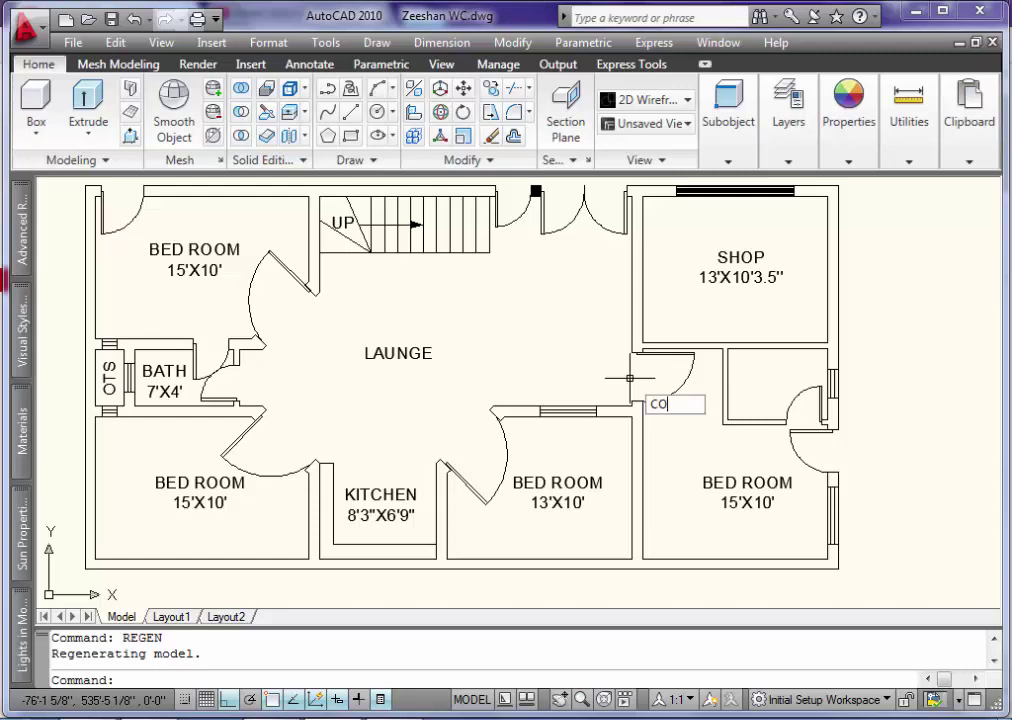
# Copy the BATH 7'X4' label into the small room beside the shop
pyautogui.press('Return')
pyautogui.click(172, 385)
pyautogui.press('Return')
pyautogui.click(110, 363)
pyautogui.scroll(5, 512, 373)
pyautogui.click(762, 406)
pyautogui.scroll(-4, 768, 406)
pyautogui.press('Escape')
# Measure the right-hand bath with DIMALIGNED, finding 5' height, then delete both dimensions
pyautogui.scroll(3, 850, 384)
pyautogui.write('DIMAL')
pyautogui.press('Return')
pyautogui.click(730, 384)
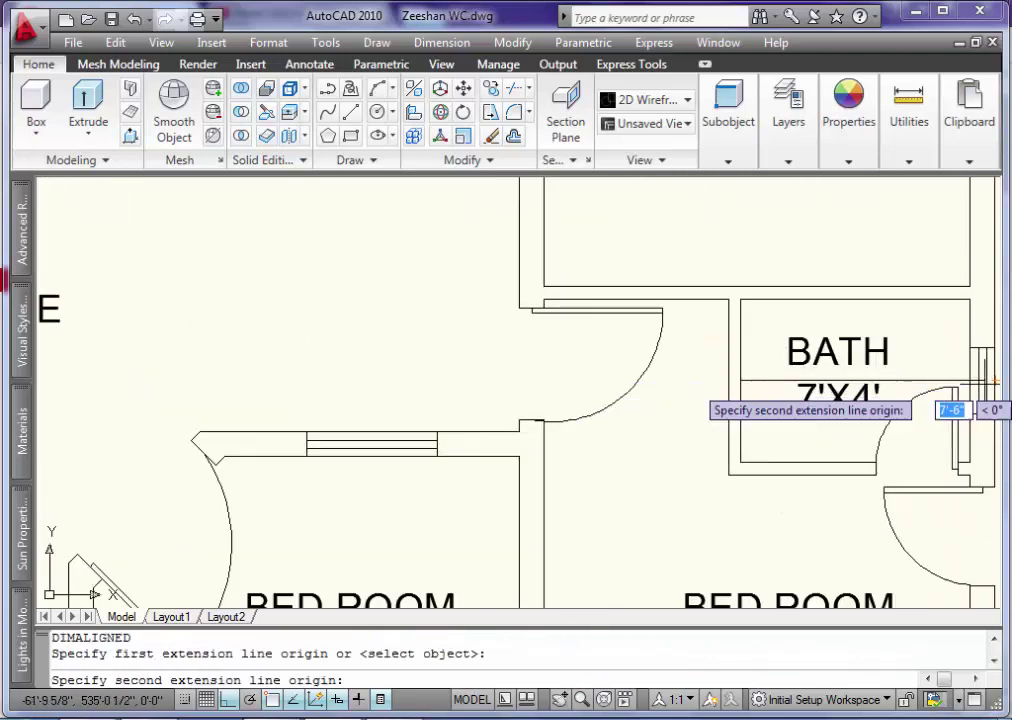
pyautogui.click(970, 381)
pyautogui.press('Return')
pyautogui.click(768, 299)
pyautogui.click(768, 463)
pyautogui.click(769, 420)
pyautogui.click(918, 361)
pyautogui.press('Delete')
pyautogui.click(769, 410)
pyautogui.press('Delete')
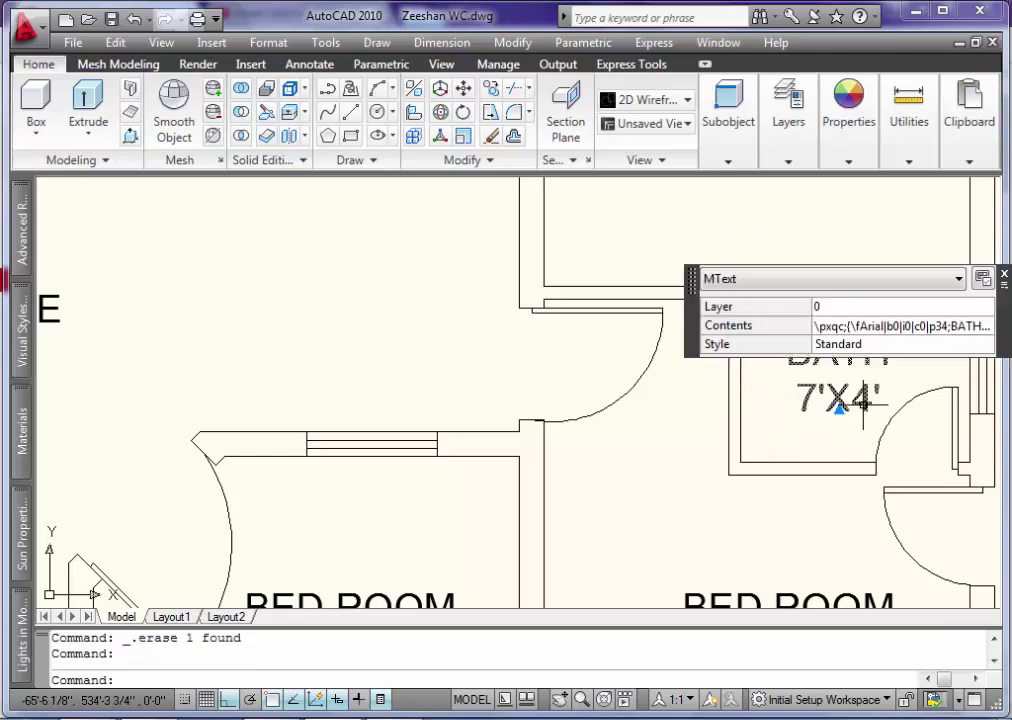
# Change the copied label's size from 7'X4' to 7'X5'
pyautogui.doubleClick(840, 402)
pyautogui.moveTo(873, 403); pyautogui.dragTo(860, 406)
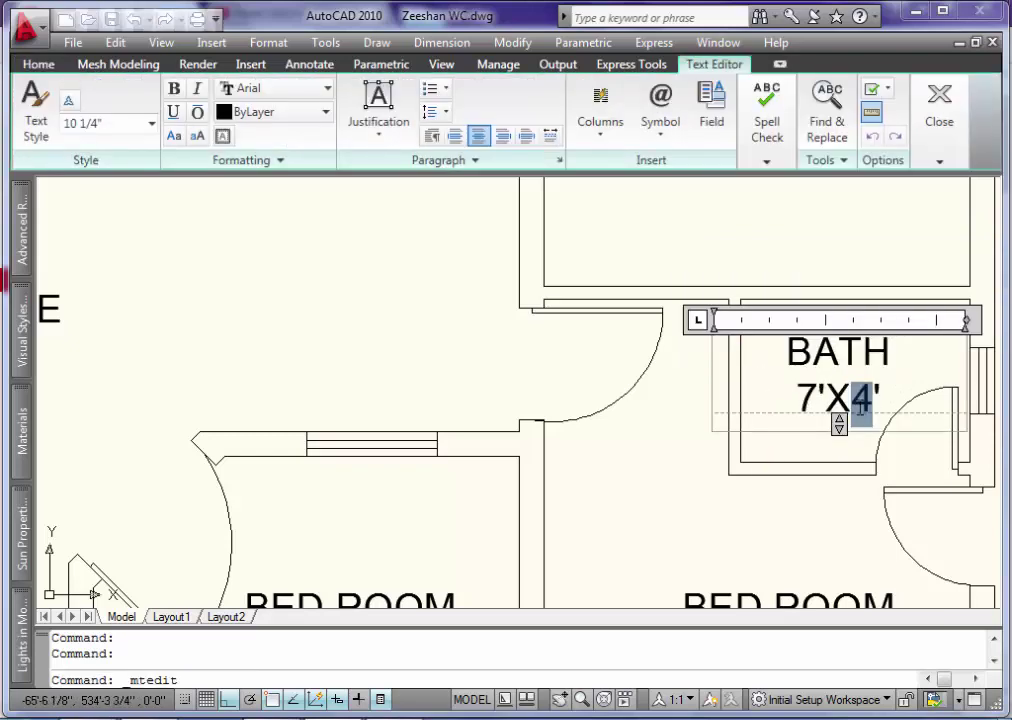
pyautogui.write('5')
pyautogui.click(813, 514)
pyautogui.scroll(-3, 768, 501)
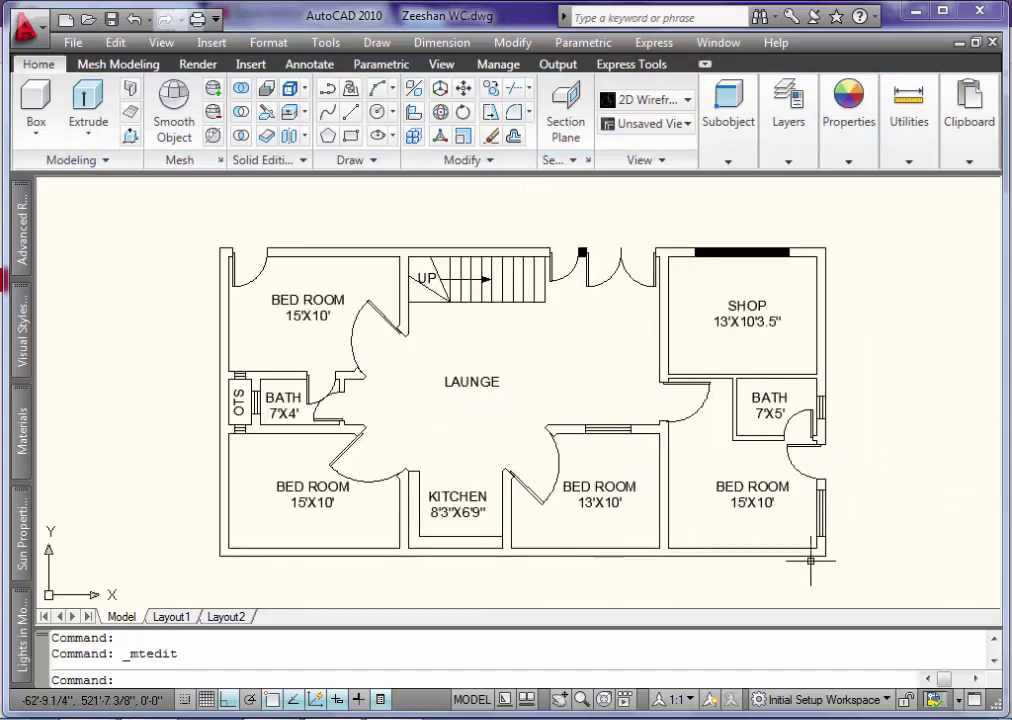
# Save the drawing and select the SOLID pattern from Other Predefined for a new hatch
pyautogui.hotkey('ctrl', 's')
pyautogui.scroll(2, 420, 505)
pyautogui.write('H')
pyautogui.press('Return')
pyautogui.click(648, 249)
pyautogui.click(660, 209)
pyautogui.click(592, 258)
pyautogui.click(672, 576)
# Fill the L-shaped kitchen shelf with the solid hatch
pyautogui.click(800, 153)
pyautogui.click(453, 548)
pyautogui.press('Return')
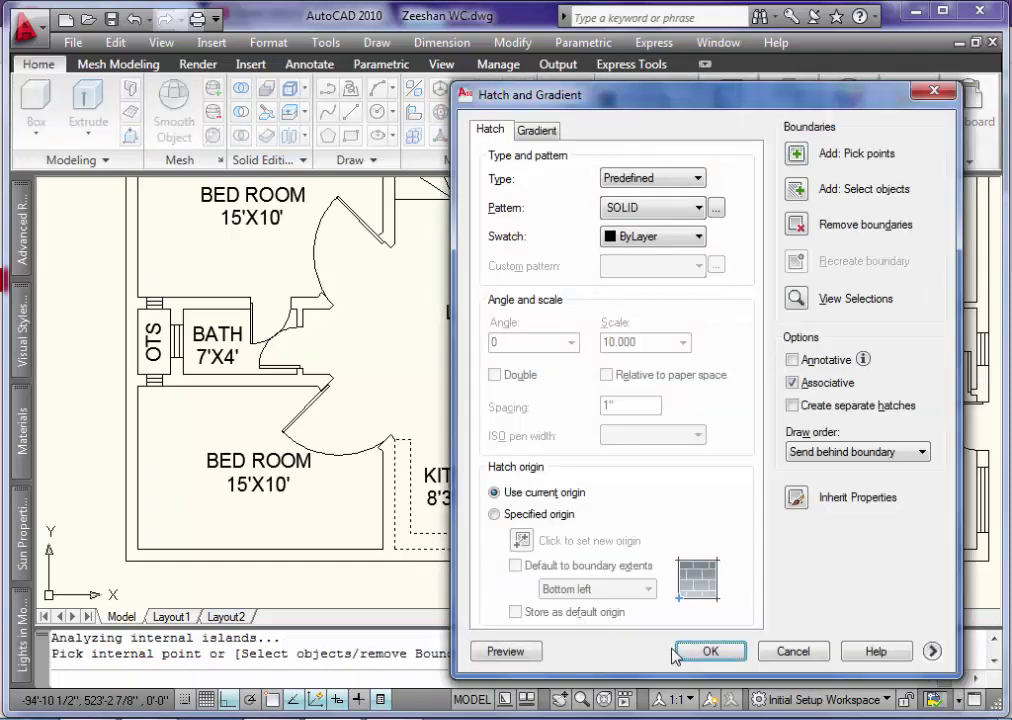
pyautogui.click(708, 650)
pyautogui.scroll(-3, 391, 561)
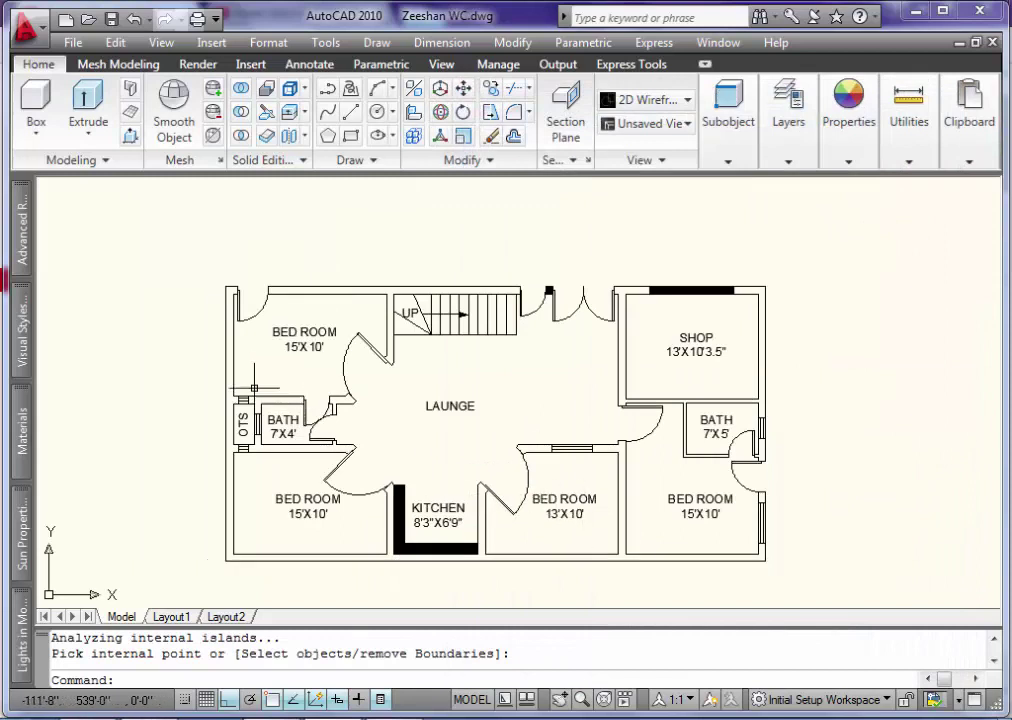
# Start another hatch and pick points inside the plan's walls as its boundaries
pyautogui.click(228, 320)
pyautogui.write('H')
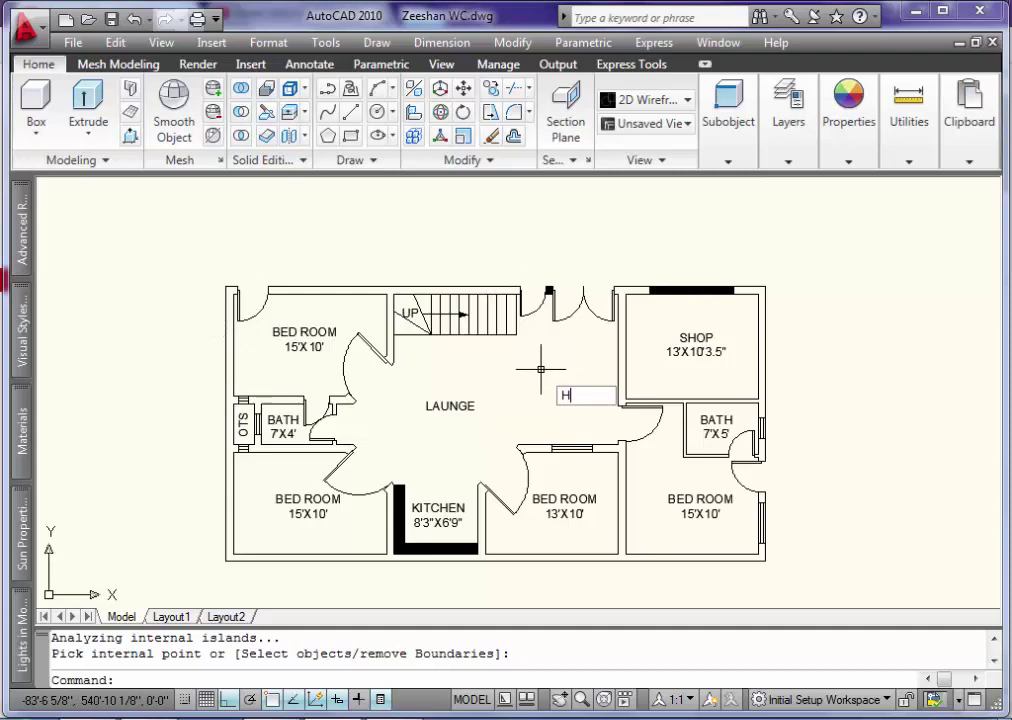
pyautogui.press('Return')
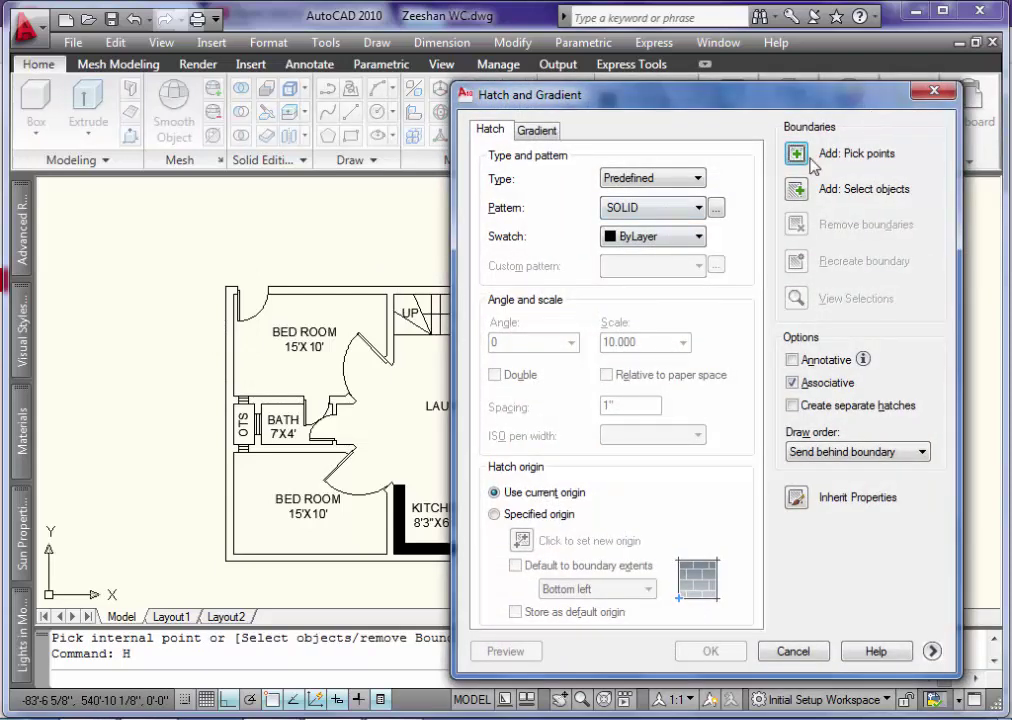
pyautogui.click(798, 157)
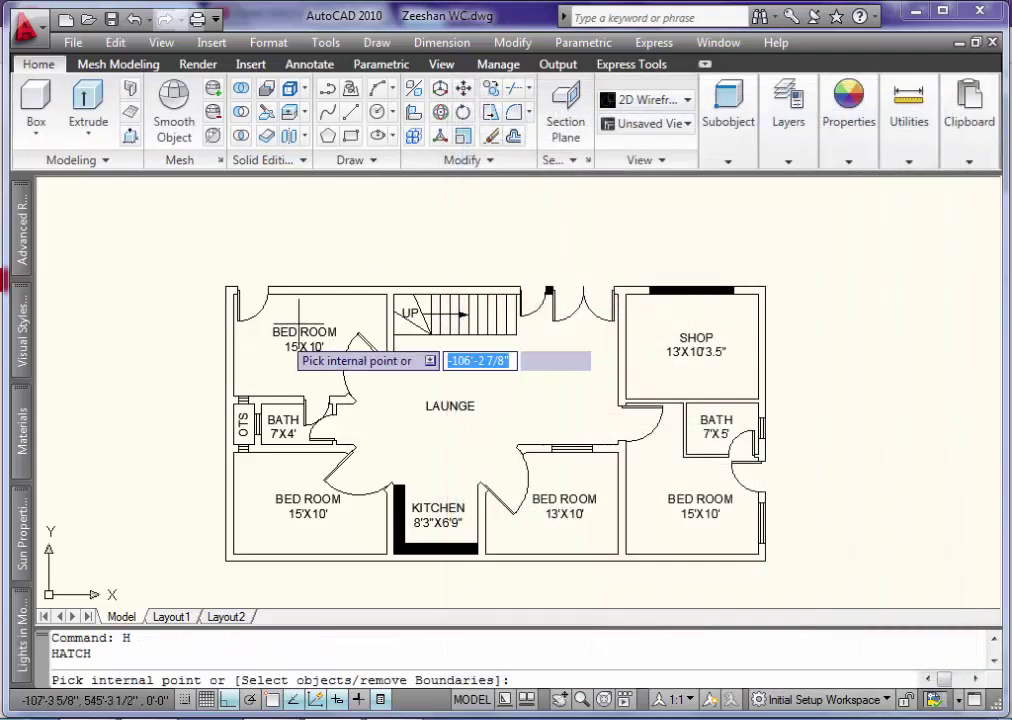
pyautogui.click(231, 357)
pyautogui.click(332, 279)
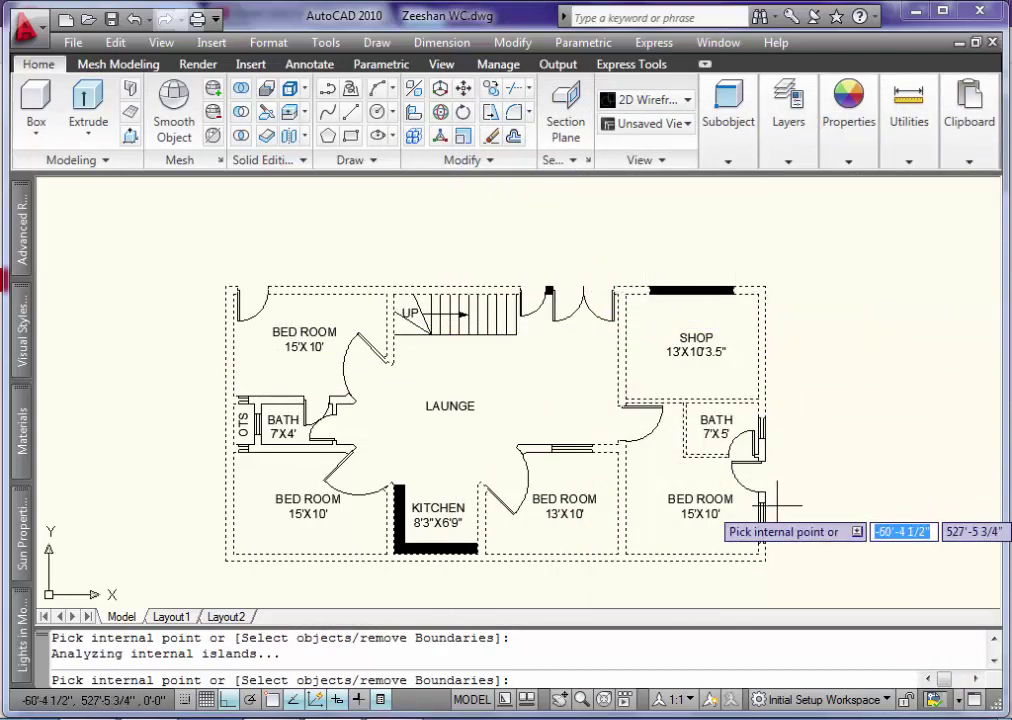
pyautogui.scroll(1, 765, 520)
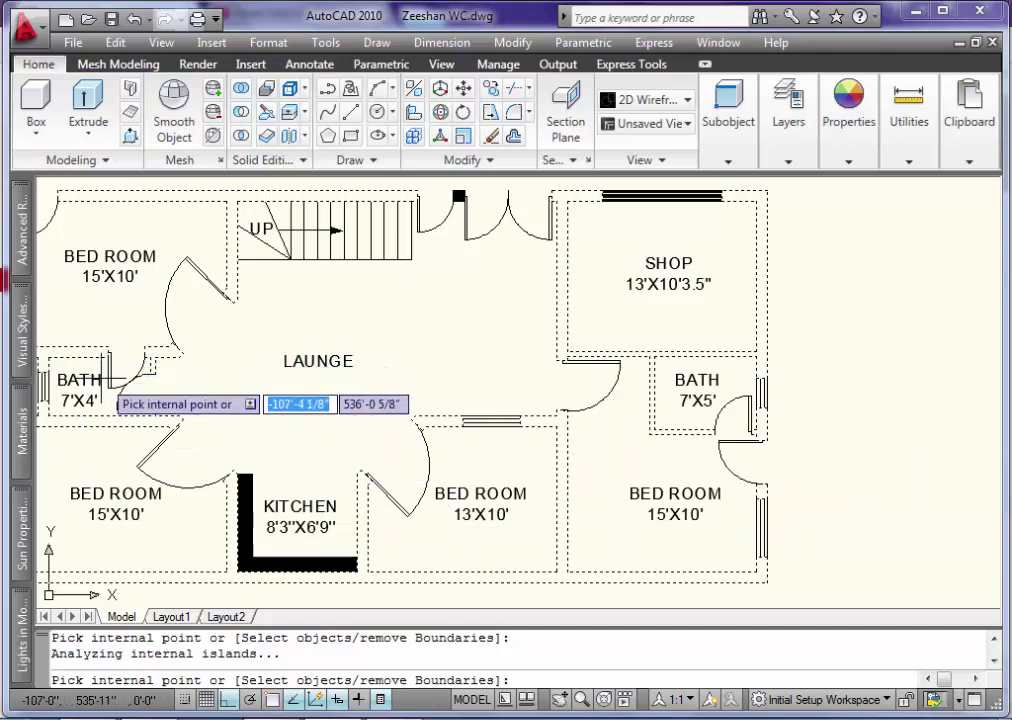
pyautogui.scroll(-3, 86, 392)
pyautogui.scroll(4, 86, 392)
pyautogui.scroll(1, 100, 370)
pyautogui.scroll(-3, 250, 400)
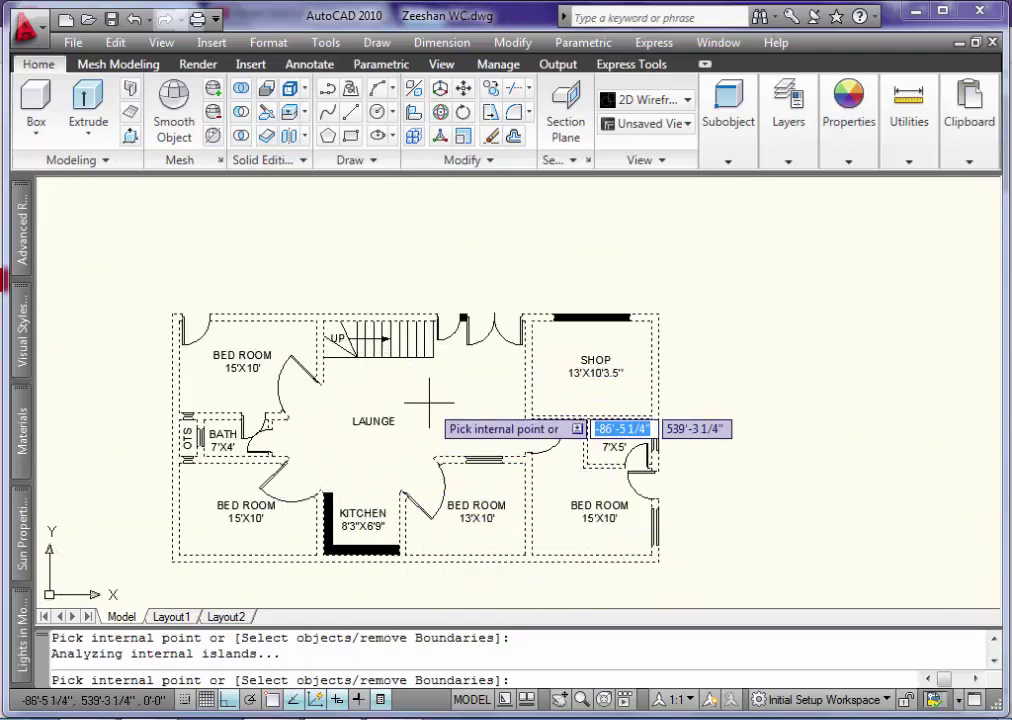
pyautogui.press('Return')
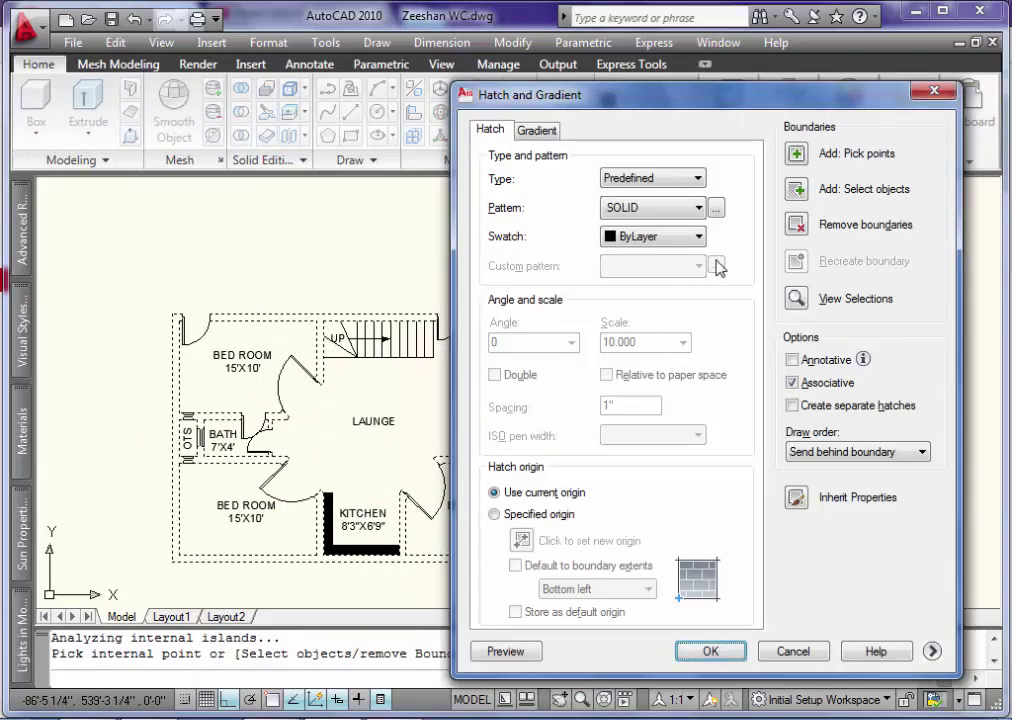
# Hatch the picked walls with the ANSI31 pattern
pyautogui.click(715, 208)
pyautogui.click(566, 213)
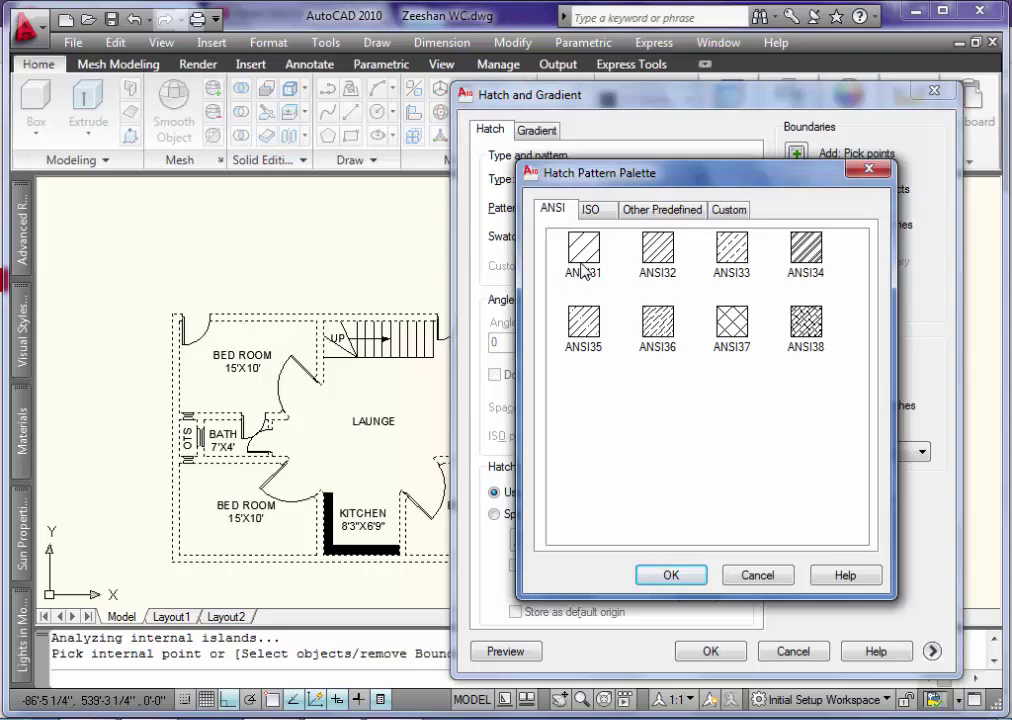
pyautogui.doubleClick(583, 255)
pyautogui.click(708, 651)
# Edit the wall hatch to a scale of 50
pyautogui.scroll(5, 170, 460)
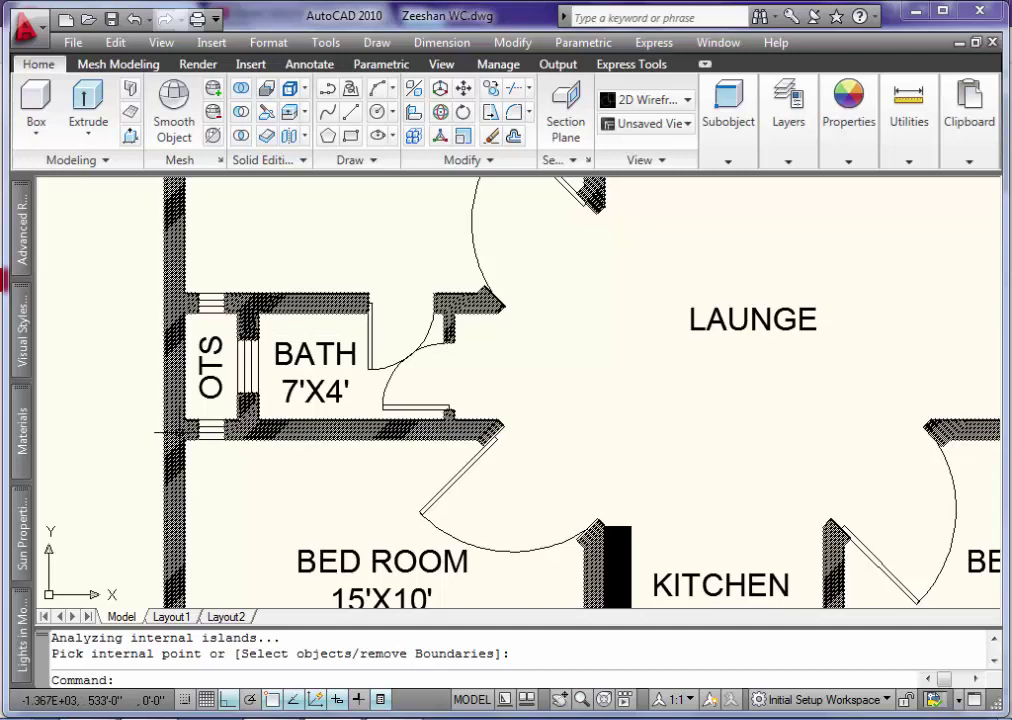
pyautogui.doubleClick(172, 432)
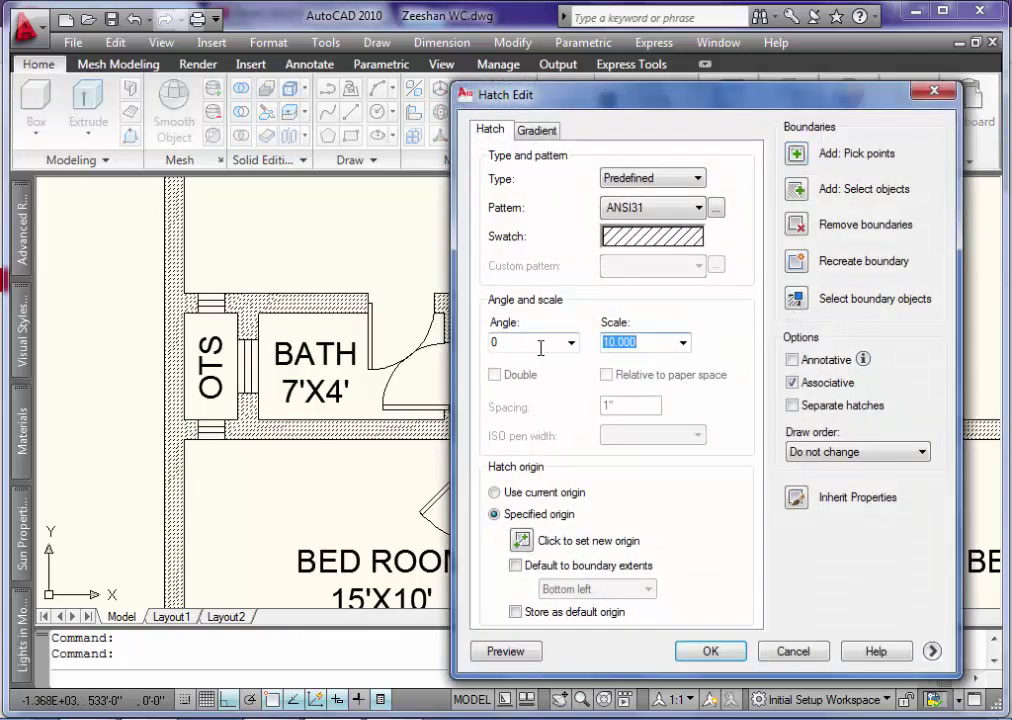
pyautogui.press('Return')
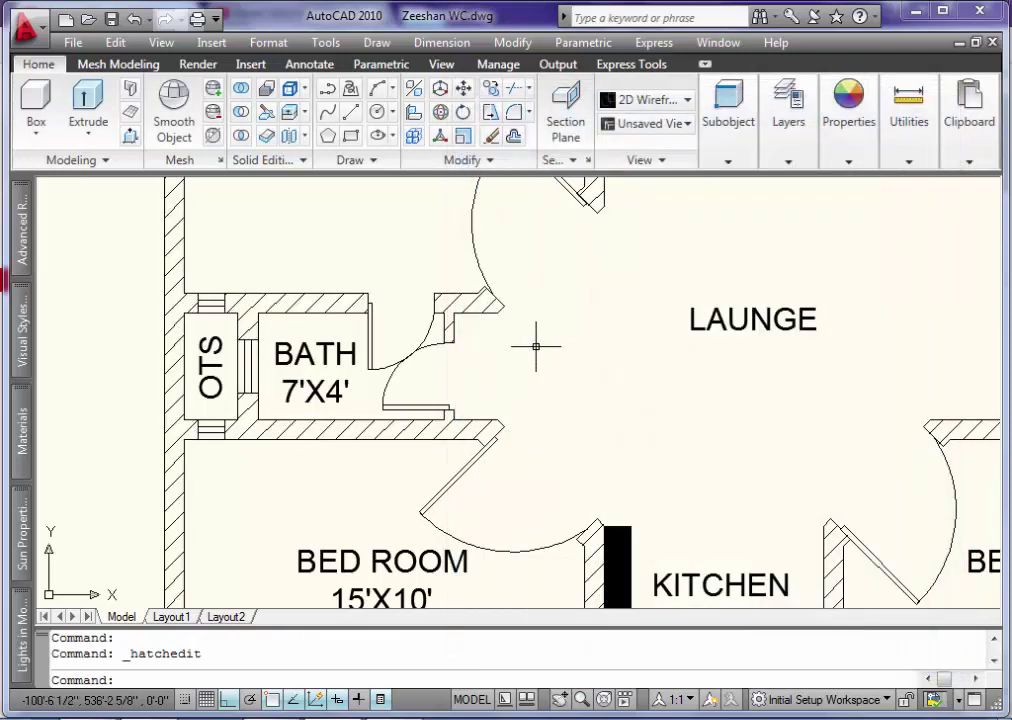
pyautogui.scroll(-6, 538, 429)
pyautogui.scroll(3, 640, 443)
pyautogui.scroll(2, 607, 452)
pyautogui.scroll(-2, 610, 459)
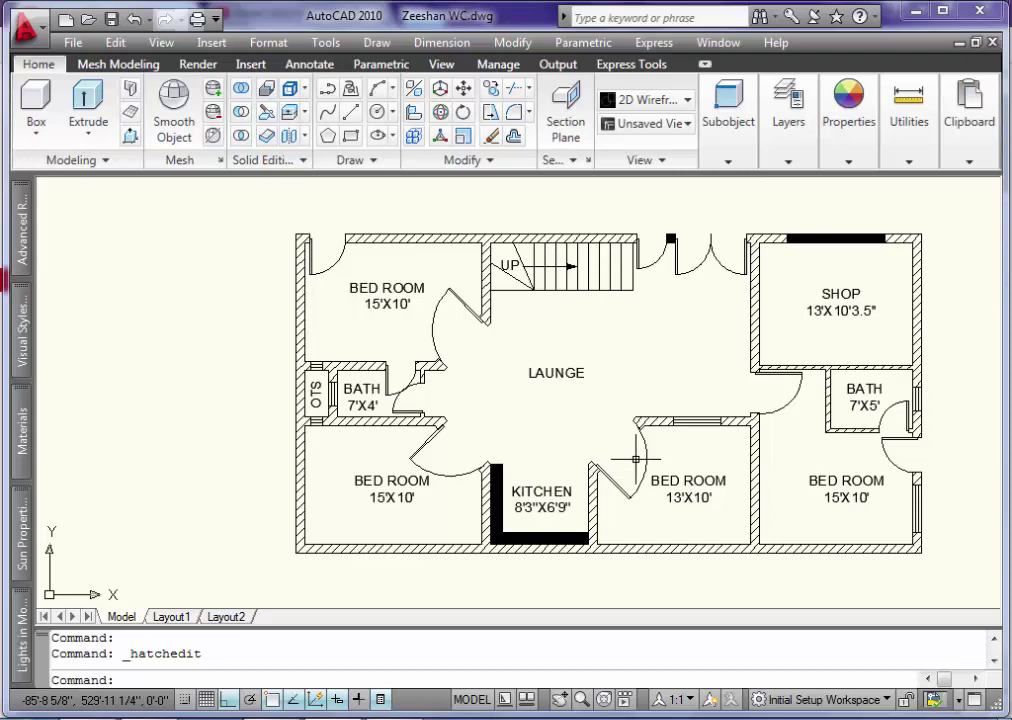
pyautogui.scroll(1, 358, 388)
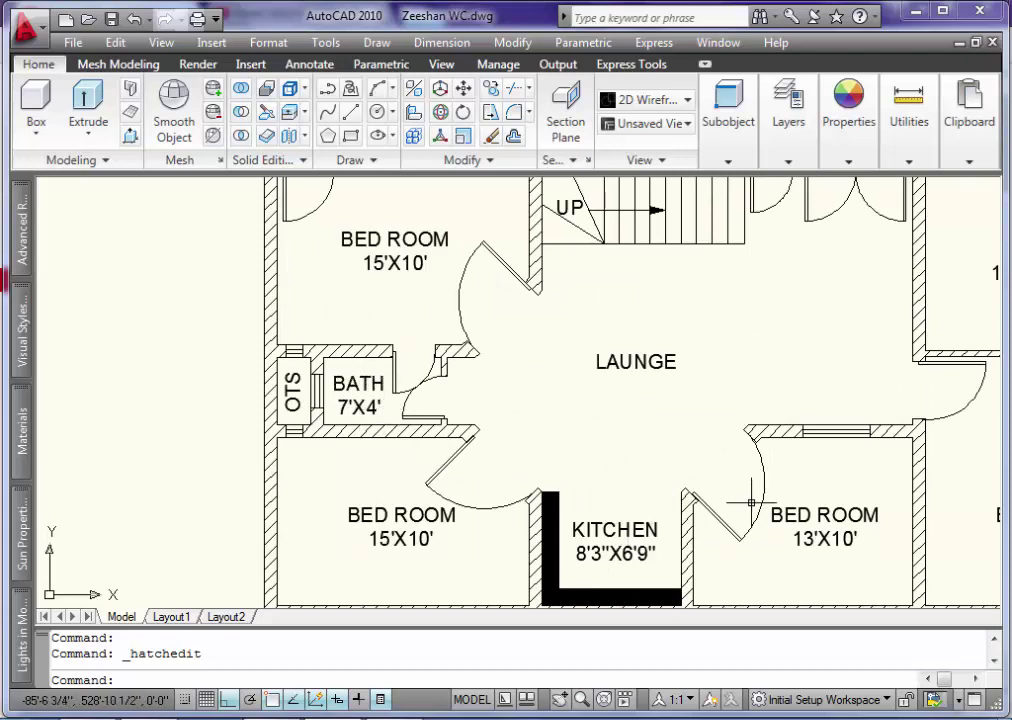
pyautogui.scroll(-1, 624, 430)
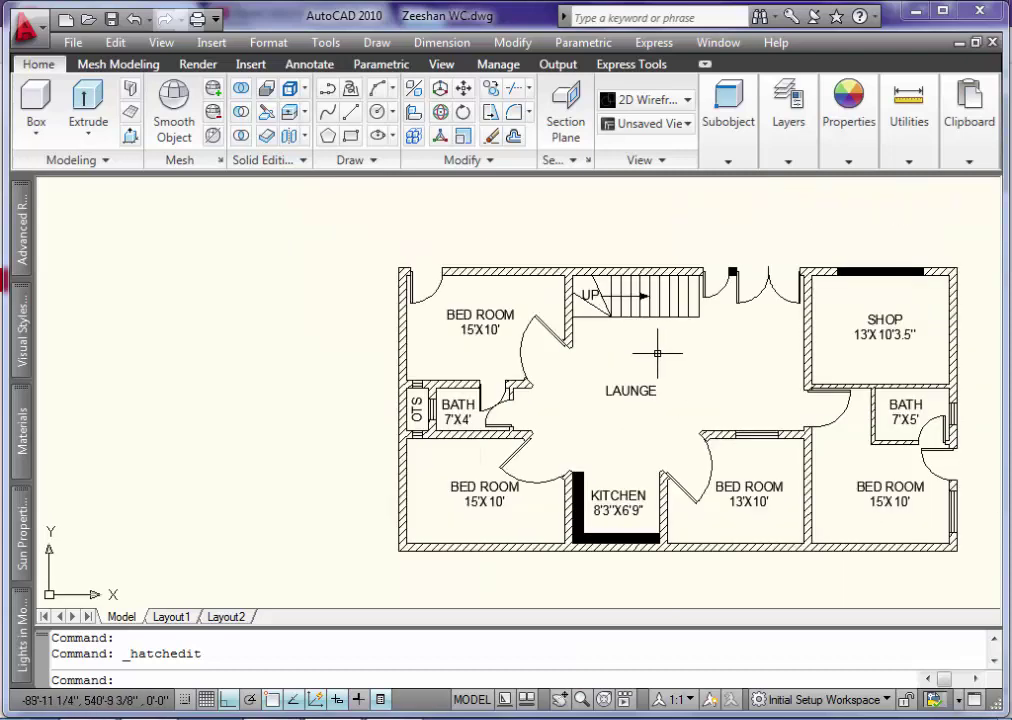